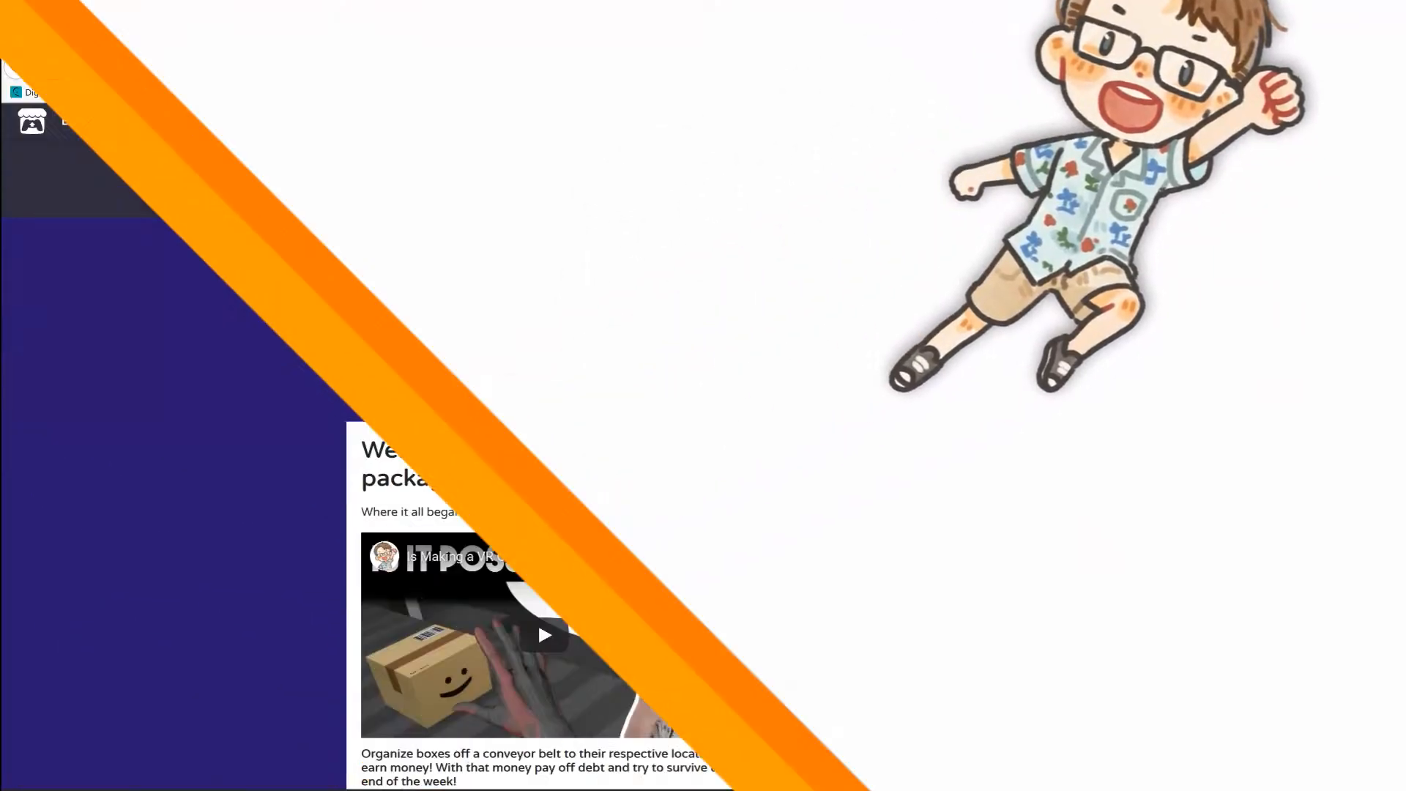
Look through the Fun Factory itch.io page, covering its description, embedded videos and game screenshots.
scroll(129, 383, "down", 2)
scroll(127, 382, "up", 2)
scroll(205, 421, "down", 6)
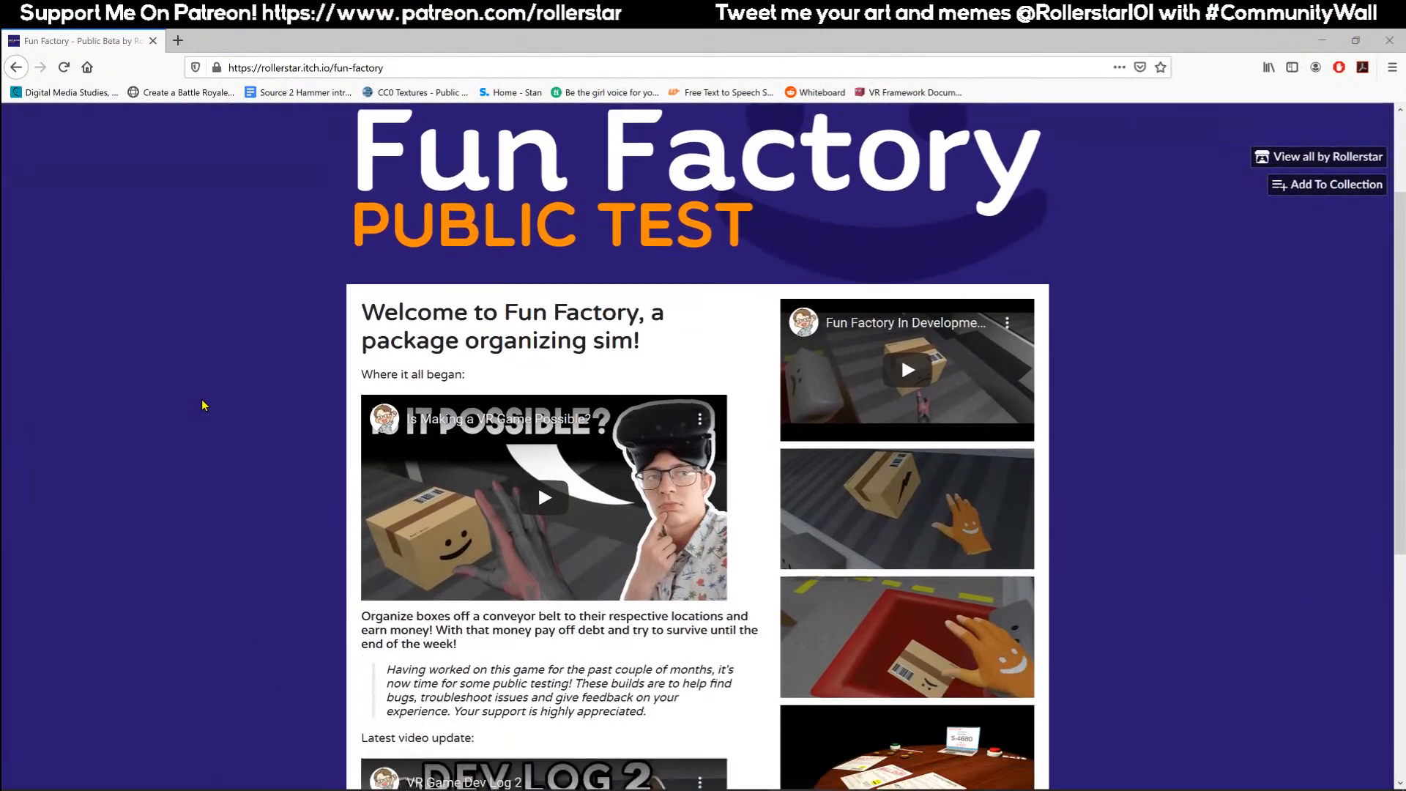
scroll(203, 427, "down", 1)
scroll(204, 424, "up", 6)
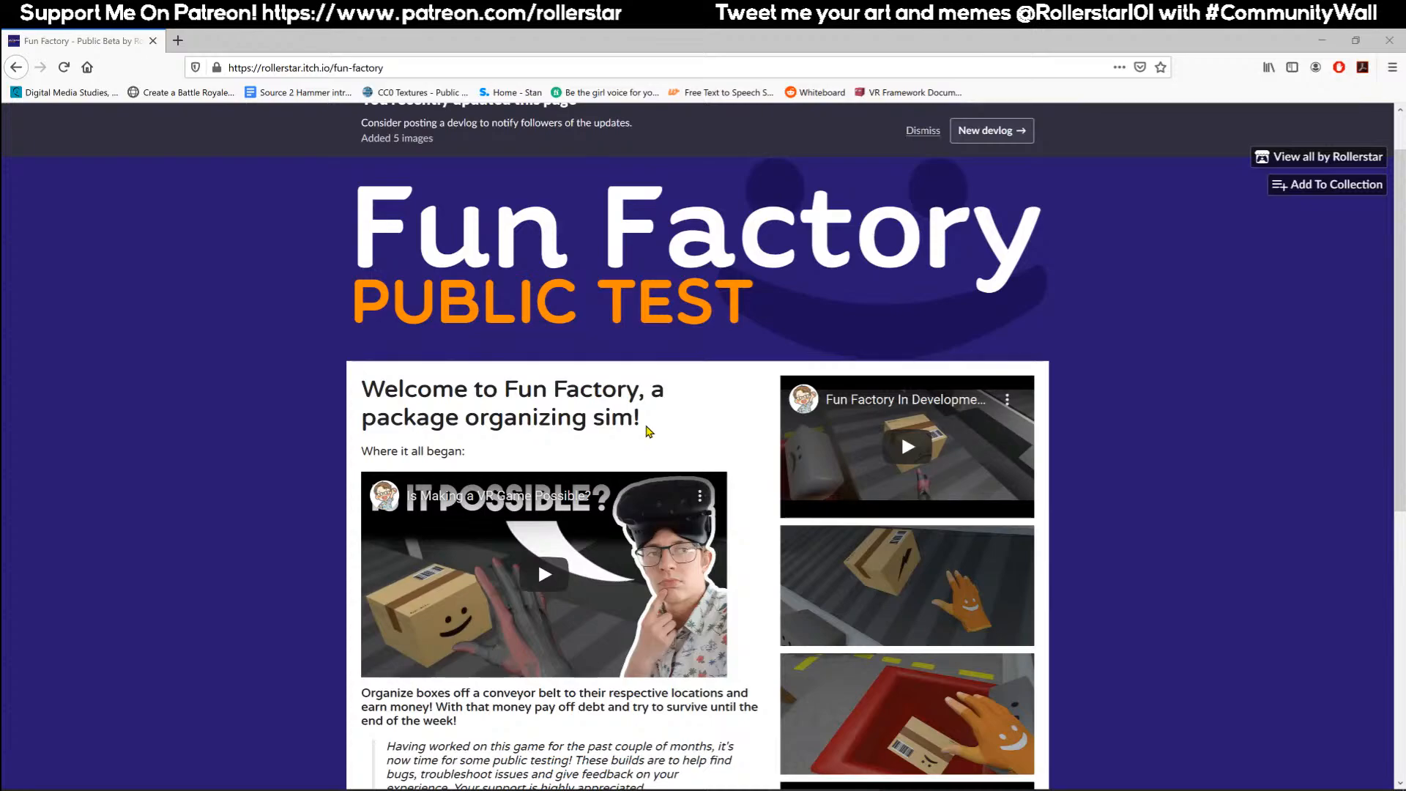
scroll(537, 403, "down", 5)
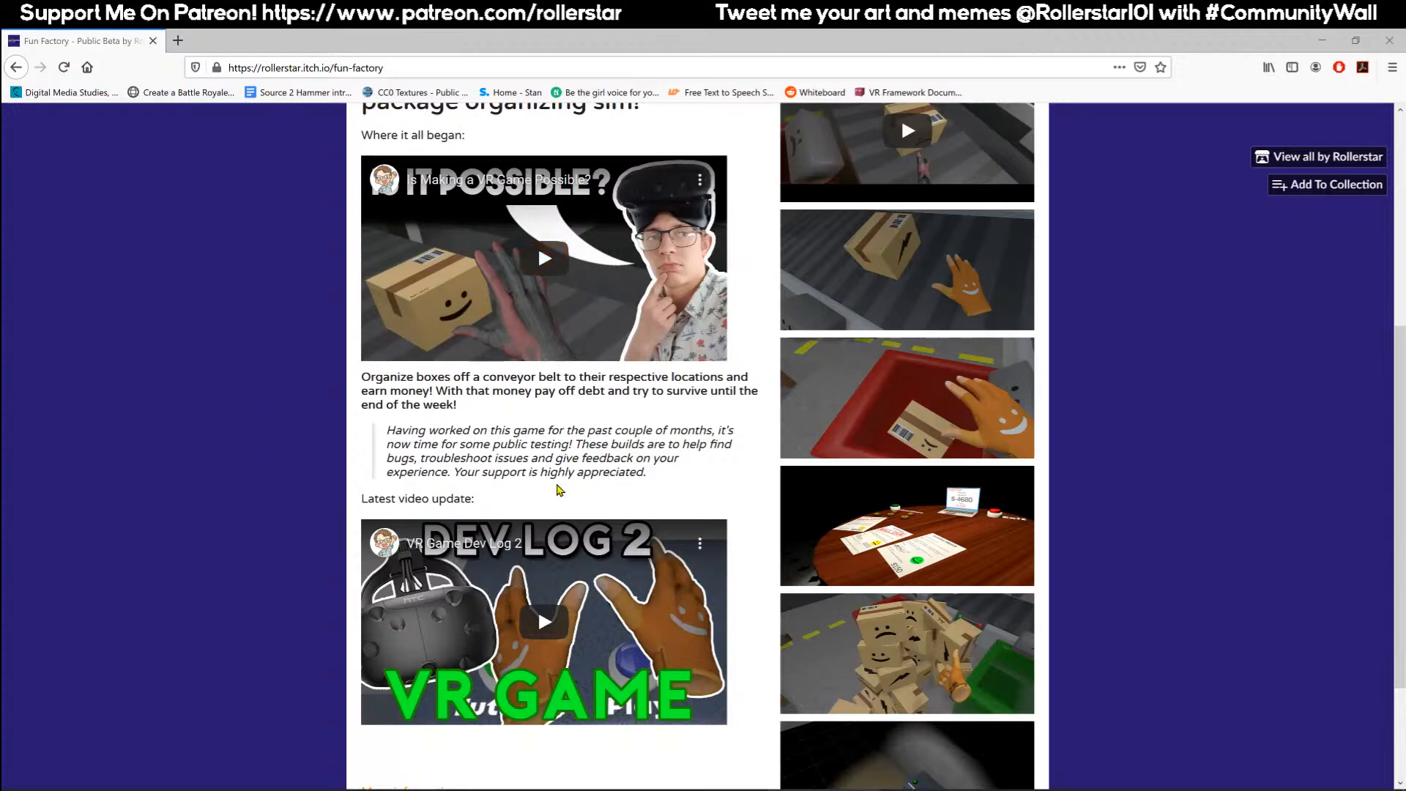
scroll(542, 497, "down", 2)
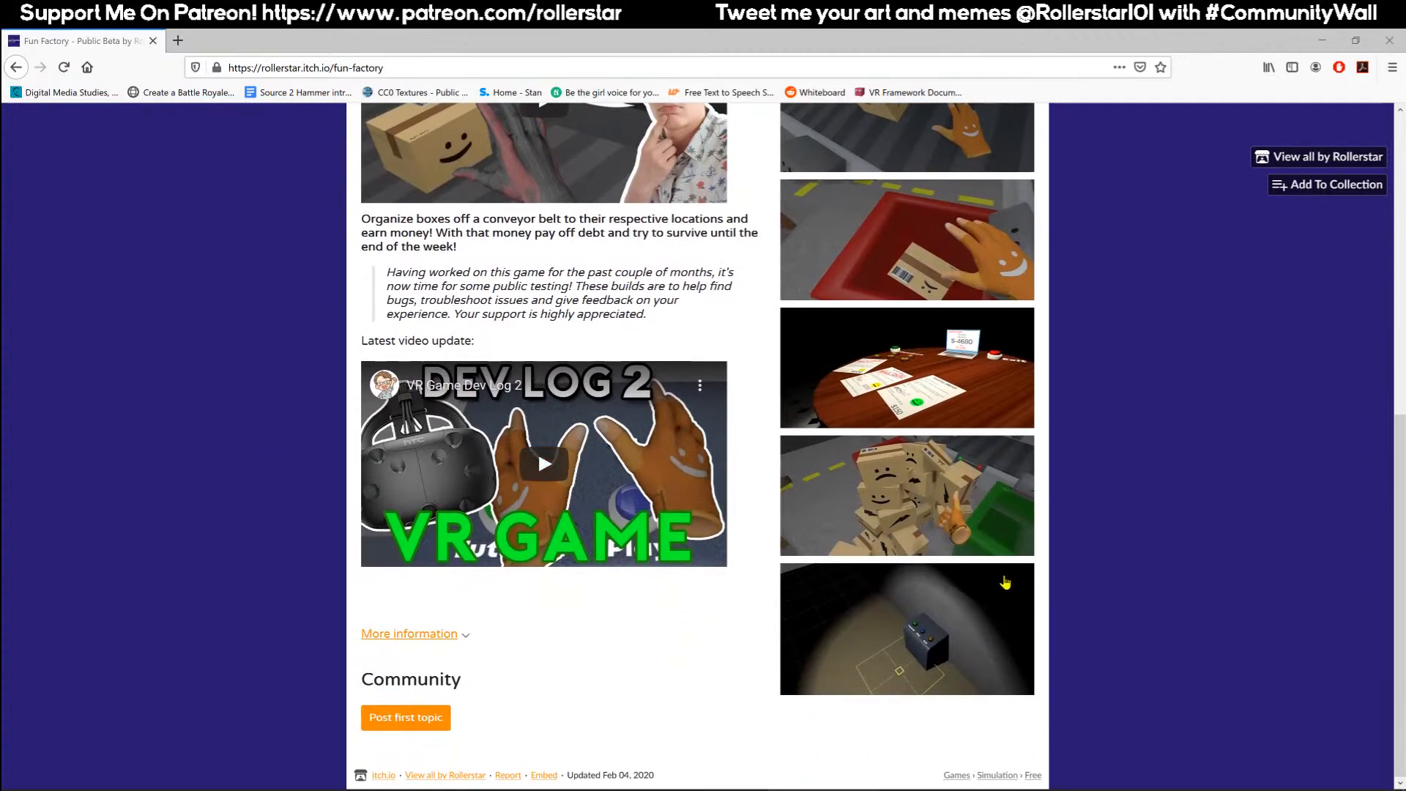
scroll(813, 681, "up", 4)
scroll(806, 664, "up", 1)
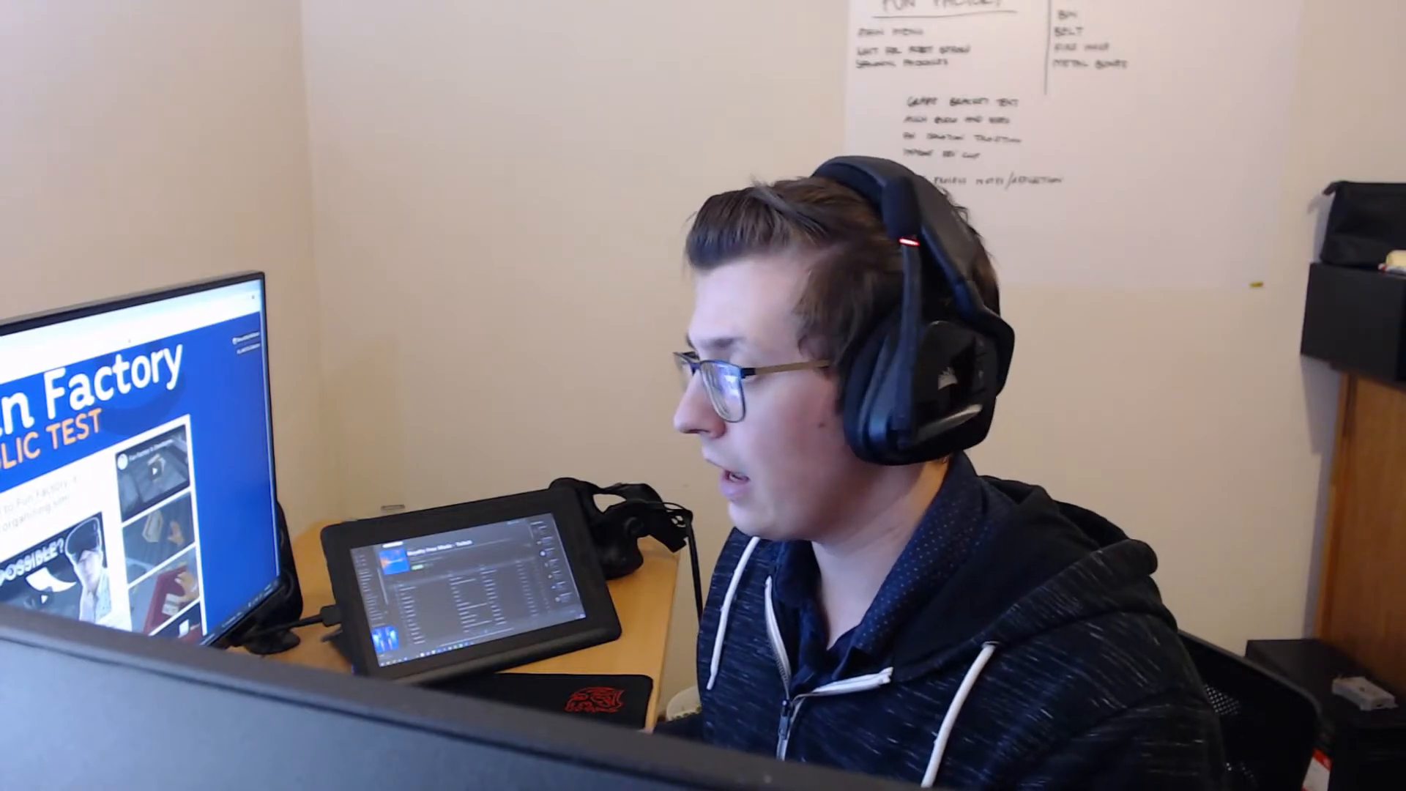
Switch to the Unity editor and enlarge the Scene view by shrinking the neighbouring Hierarchy, Game and Project areas.
key("alt+Tab")
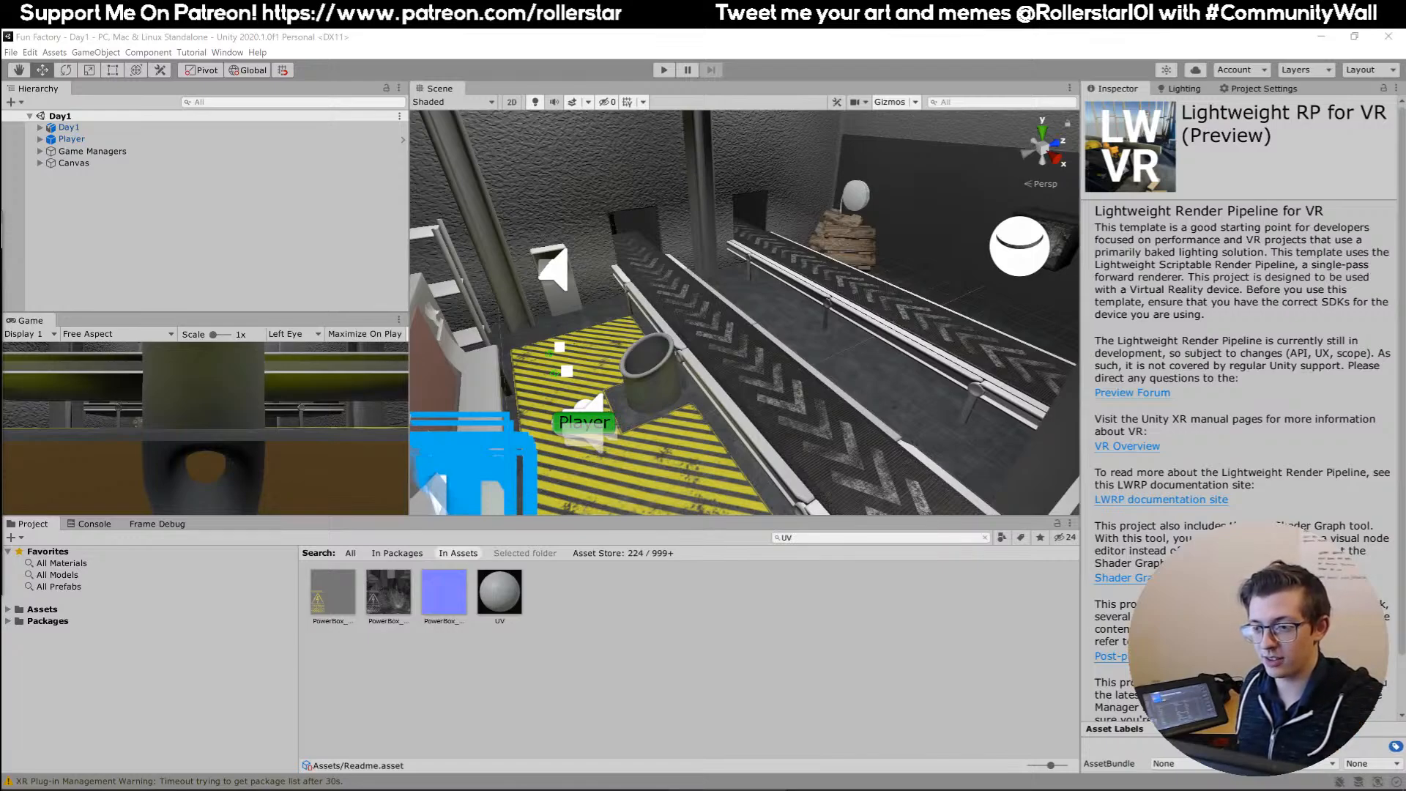
left_click(521, 55)
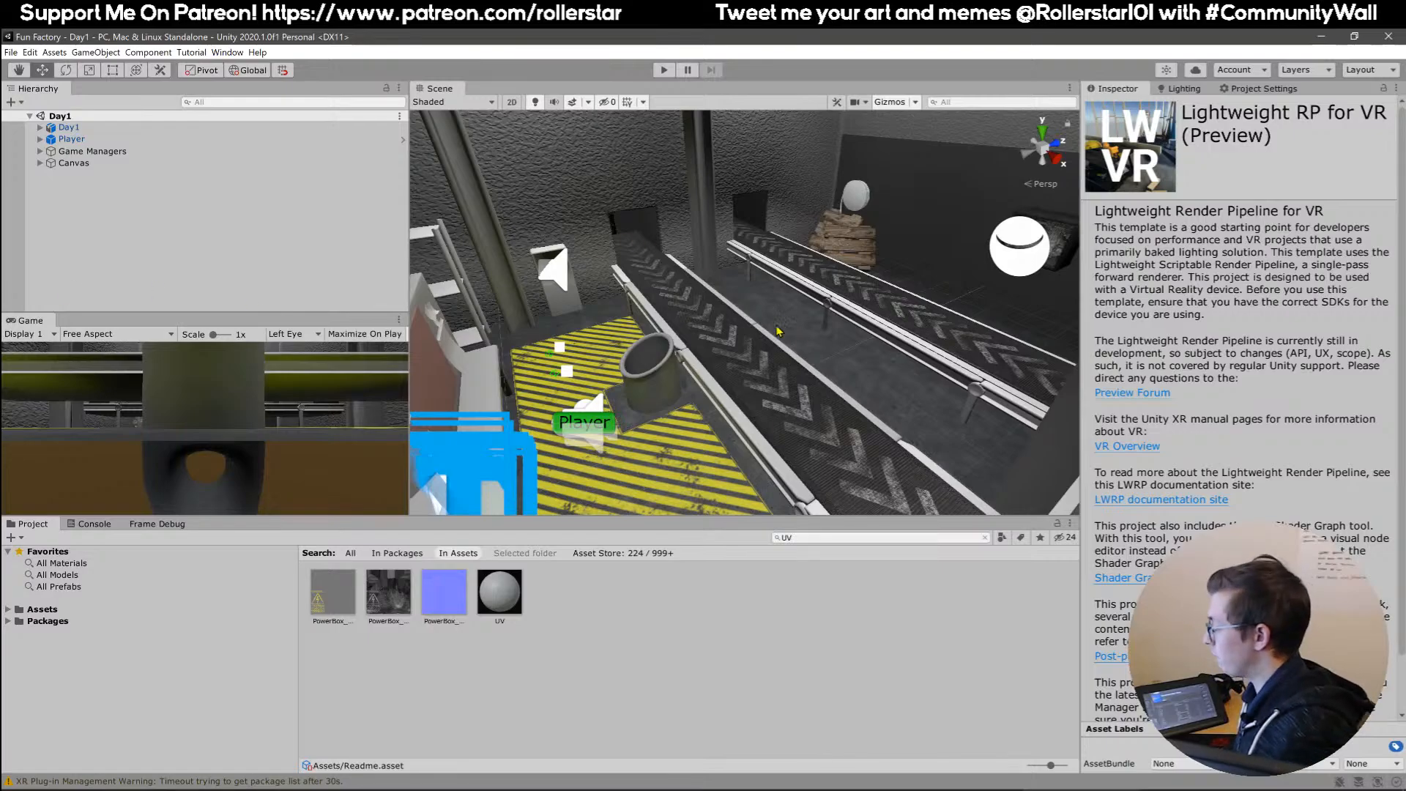
right_click_drag(676, 347, 719, 249)
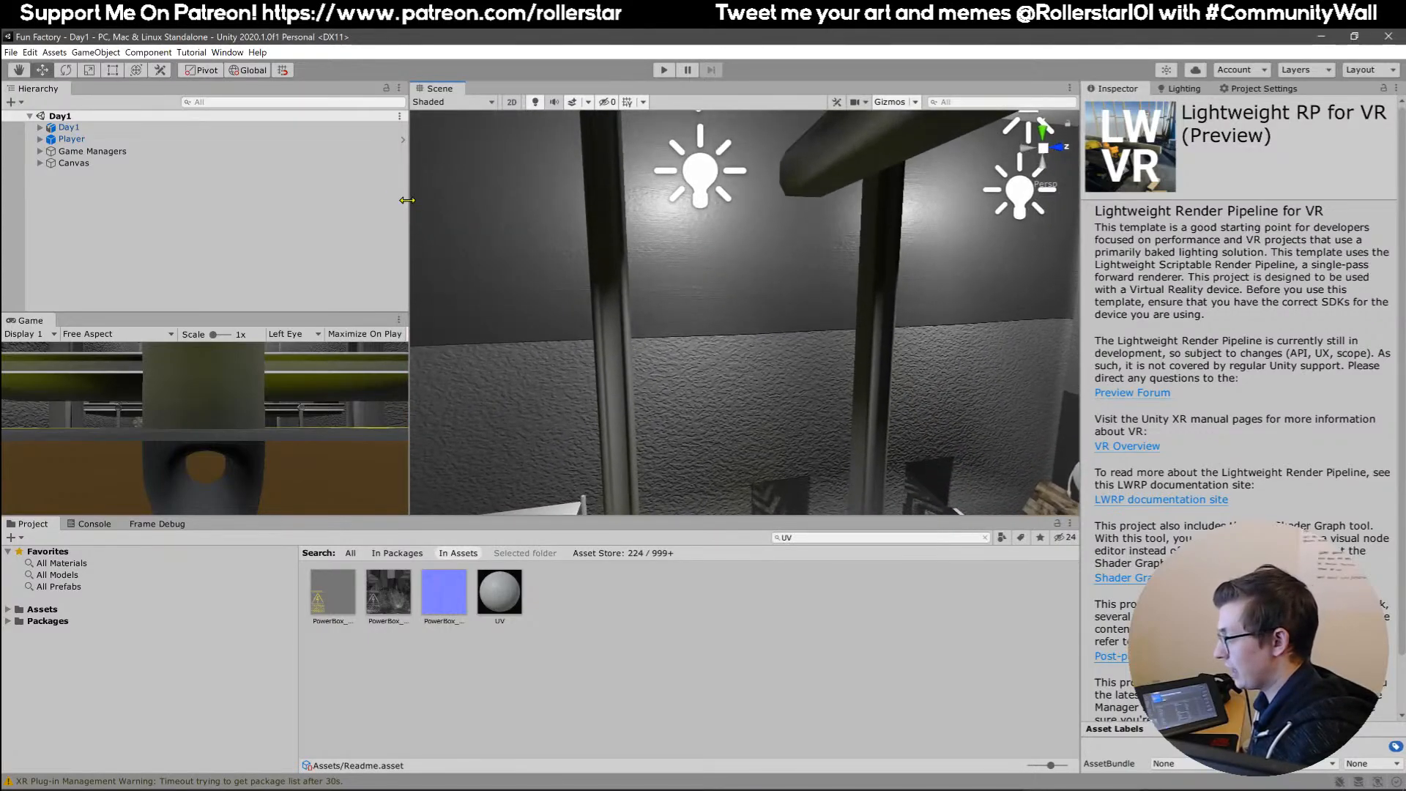
left_click_drag(408, 205, 148, 205)
left_click_drag(520, 517, 520, 577)
Examine the Day1 factory room's walls, support columns, conveyor belts and angled bin.
right_click_drag(557, 513, 656, 273)
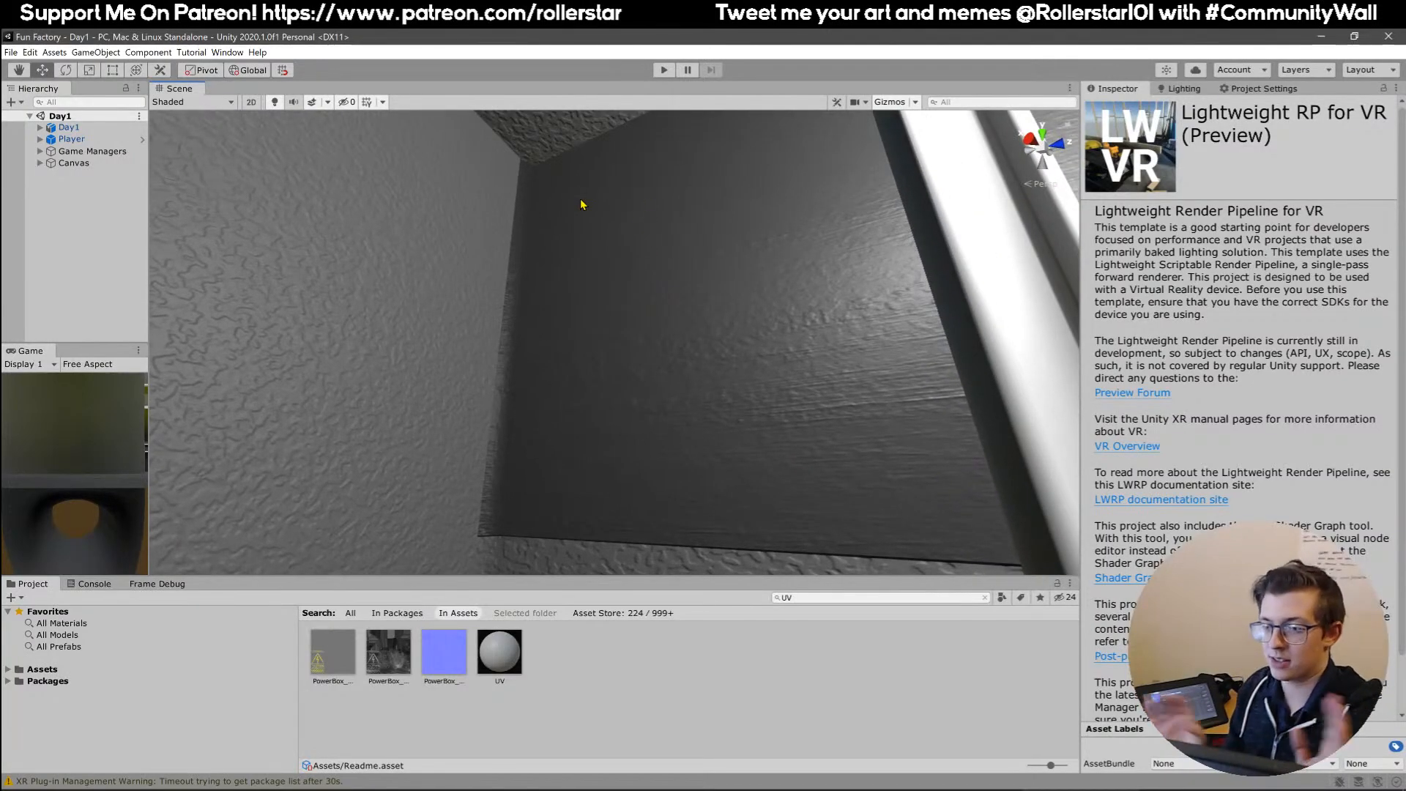
right_click_drag(722, 200, 626, 331)
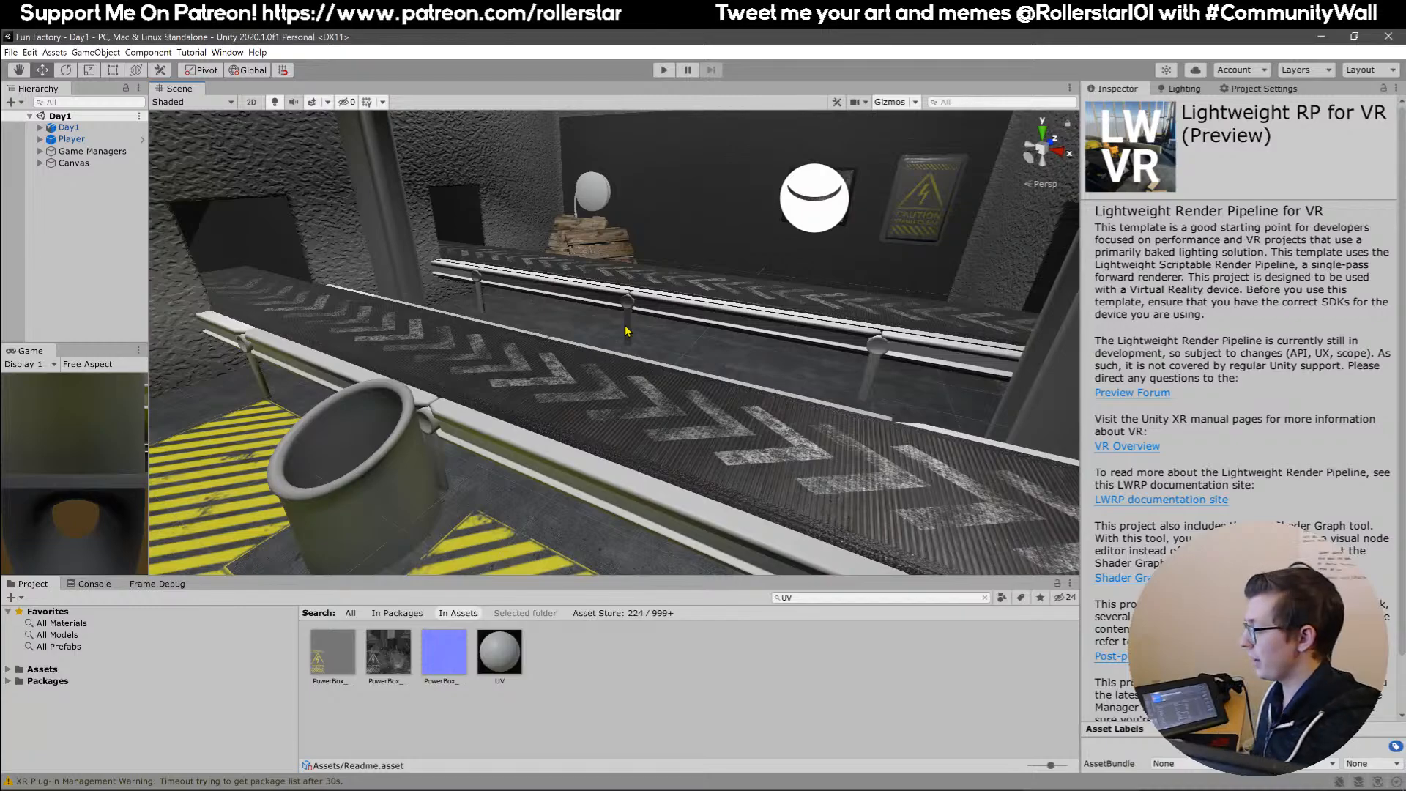
right_click_drag(626, 331, 526, 345)
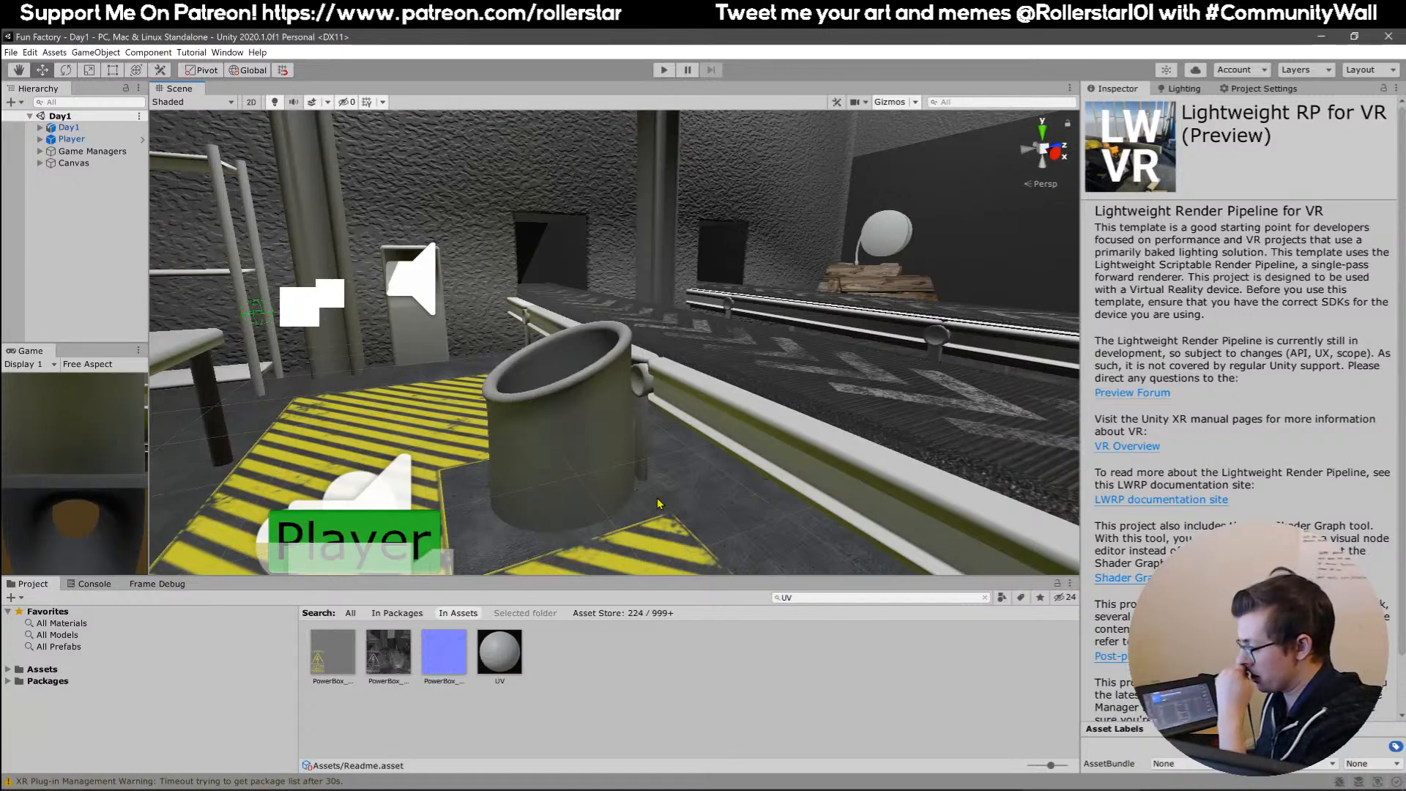
right_click_drag(688, 504, 605, 476)
middle_click_drag(604, 476, 659, 553)
right_click_drag(572, 498, 681, 498)
middle_click_drag(644, 494, 607, 392)
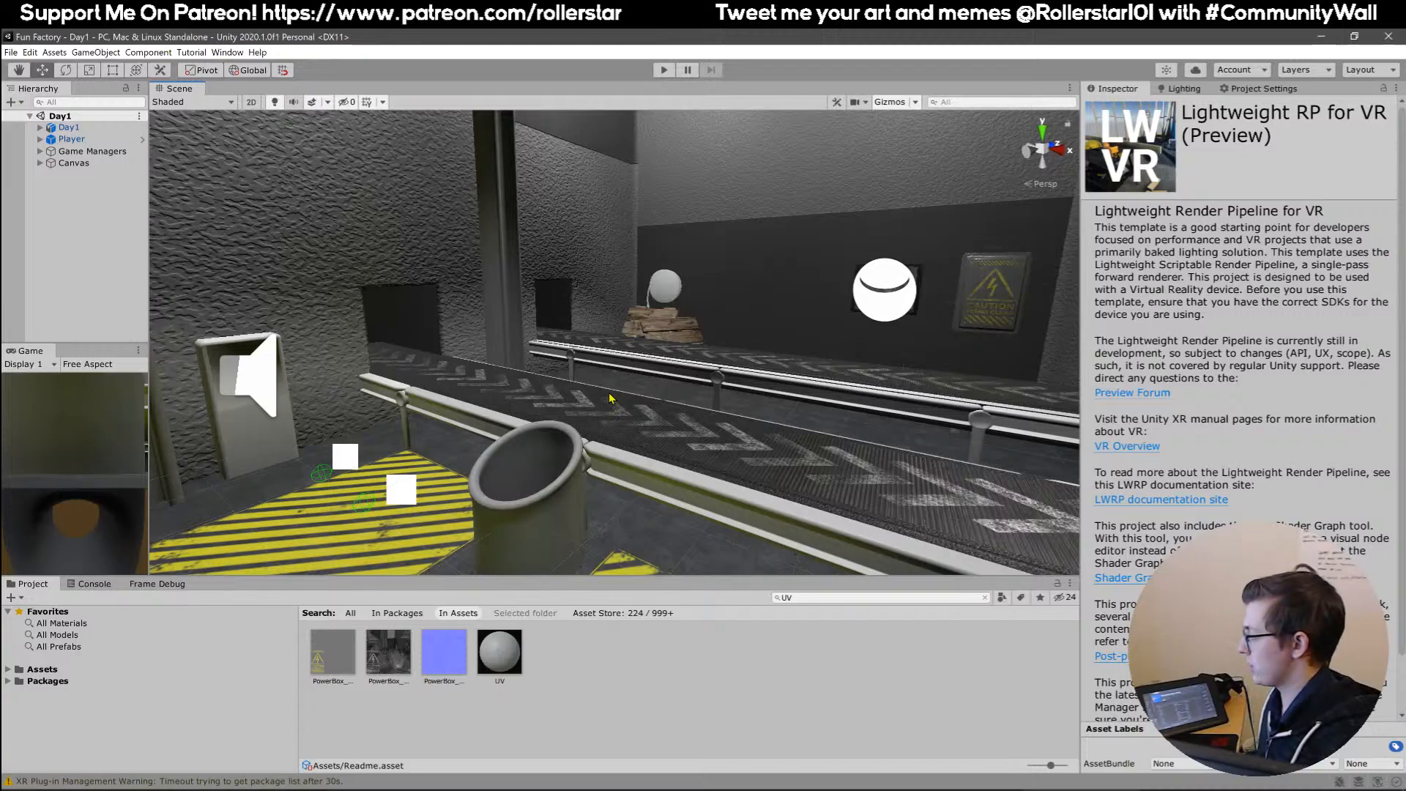
right_click_drag(609, 397, 832, 359)
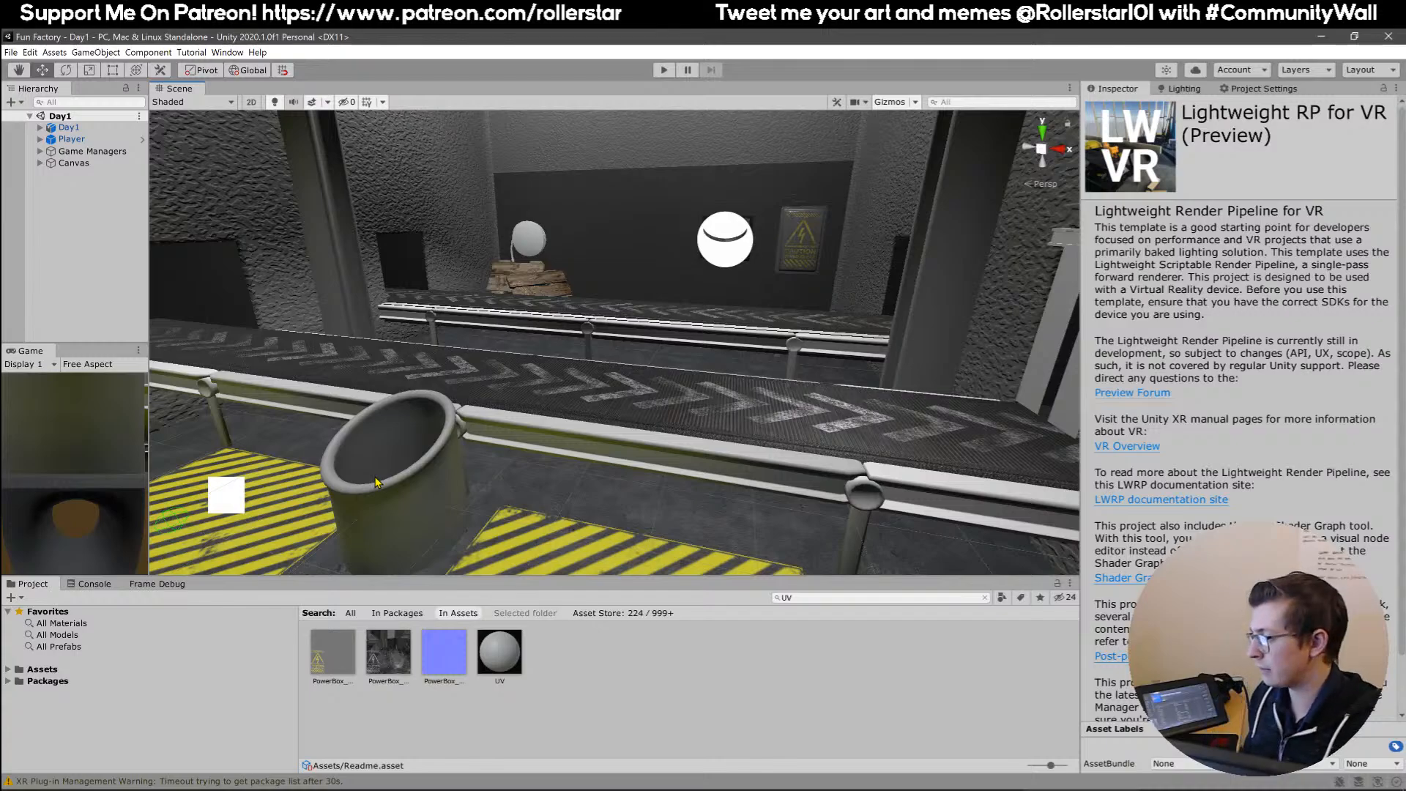
right_click_drag(376, 481, 340, 449)
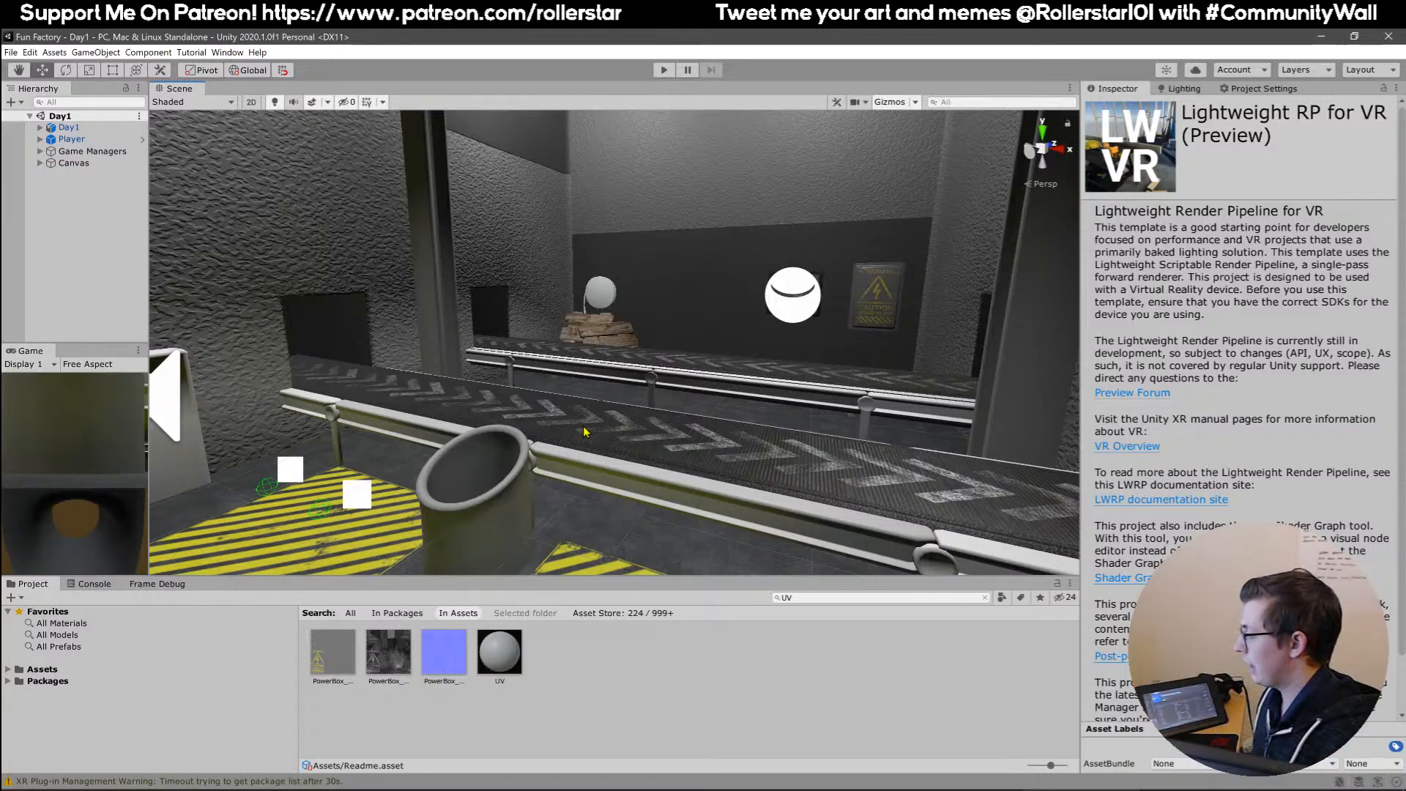
right_click_drag(651, 401, 691, 420)
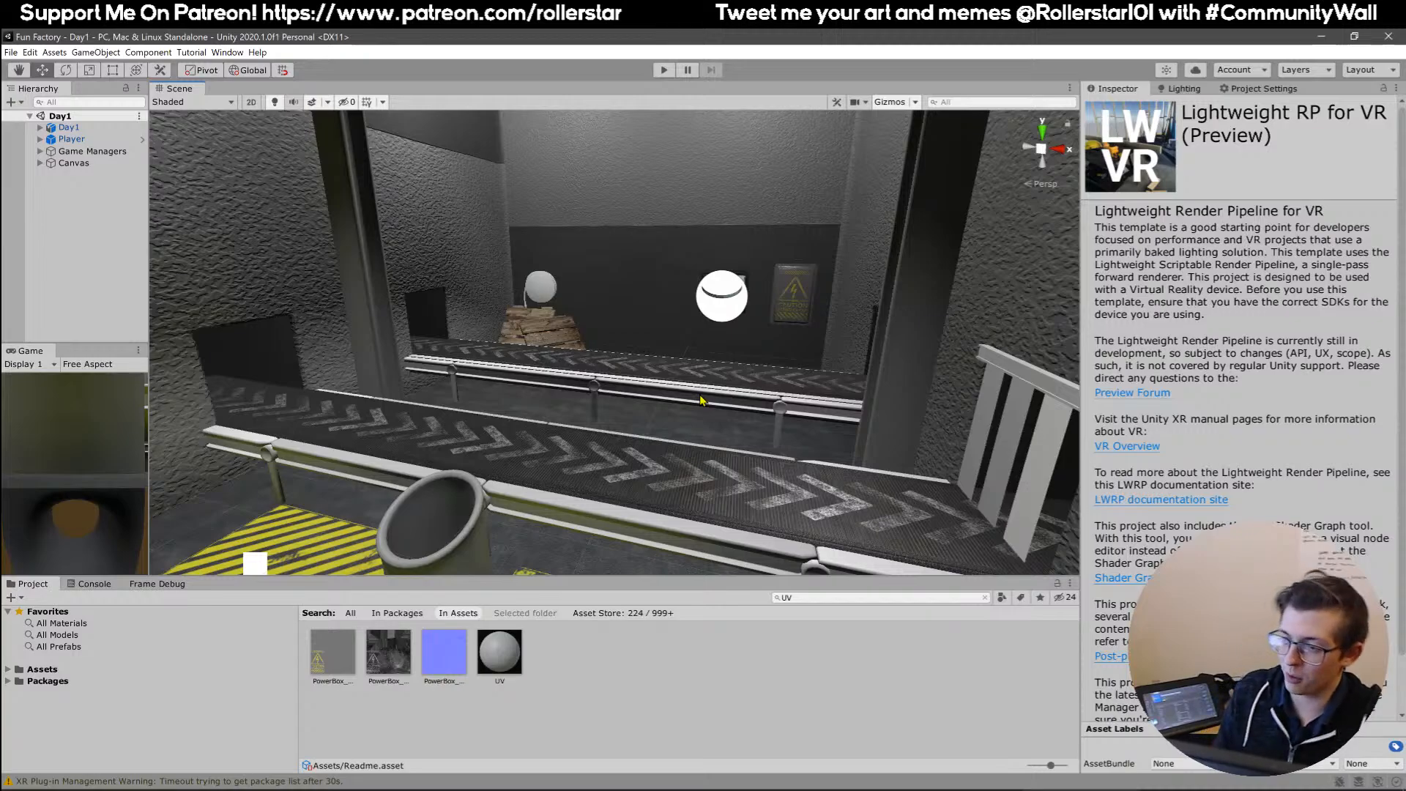
mouse_move(712, 370)
right_mouse_down()
mouse_move(787, 421)
mouse_move(719, 366)
right_mouse_up()
Undock the Scene view into a maximized window with the gizmo icons hidden.
left_click_drag(176, 89, 187, 161)
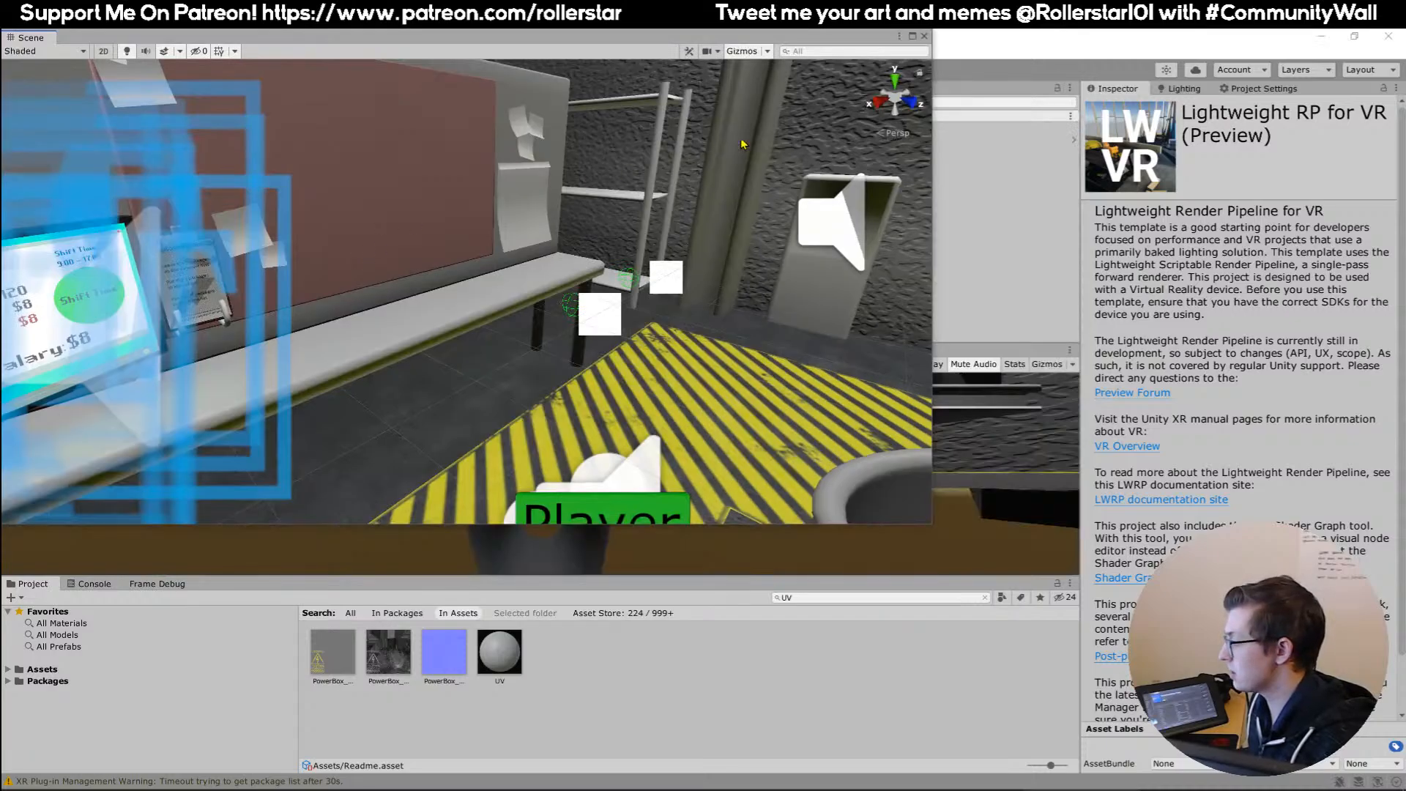
left_click(913, 36)
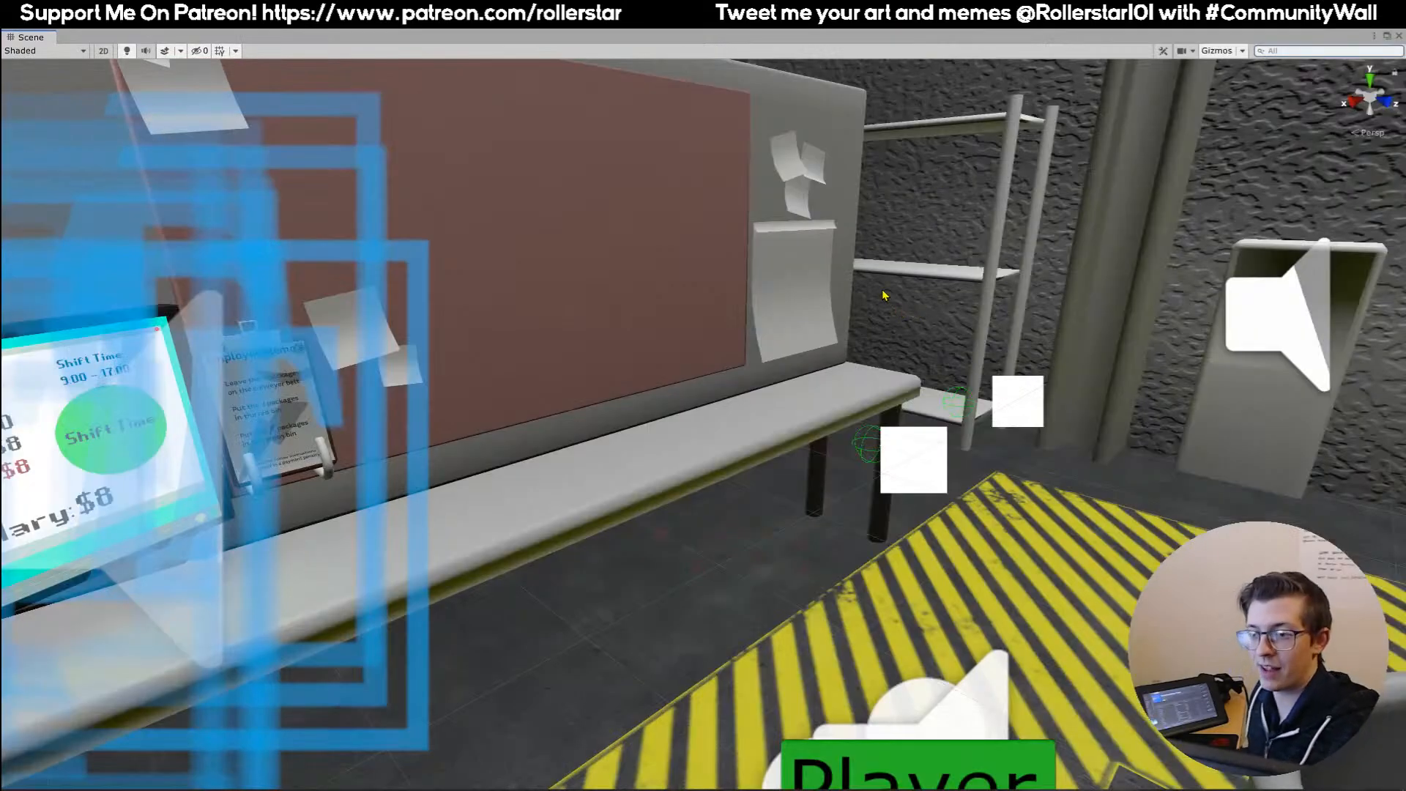
mouse_move(848, 293)
right_mouse_down()
mouse_move(798, 326)
mouse_move(824, 304)
right_mouse_up()
right_click_drag(1211, 95, 751, 370)
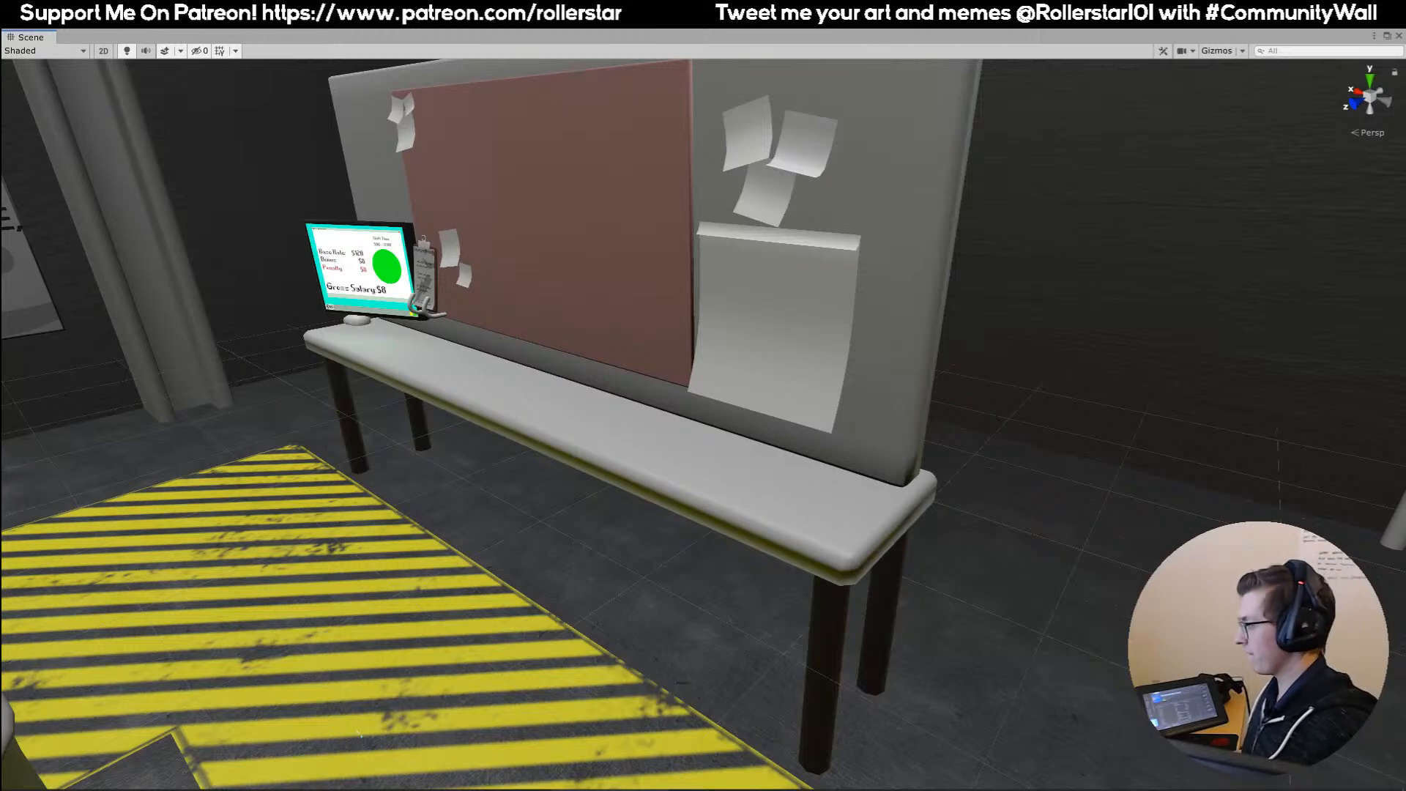
Inspect the open cabinet against the rough wall and the shelving unit in the corner.
right_click_drag(492, 410, 800, 321)
key("w")
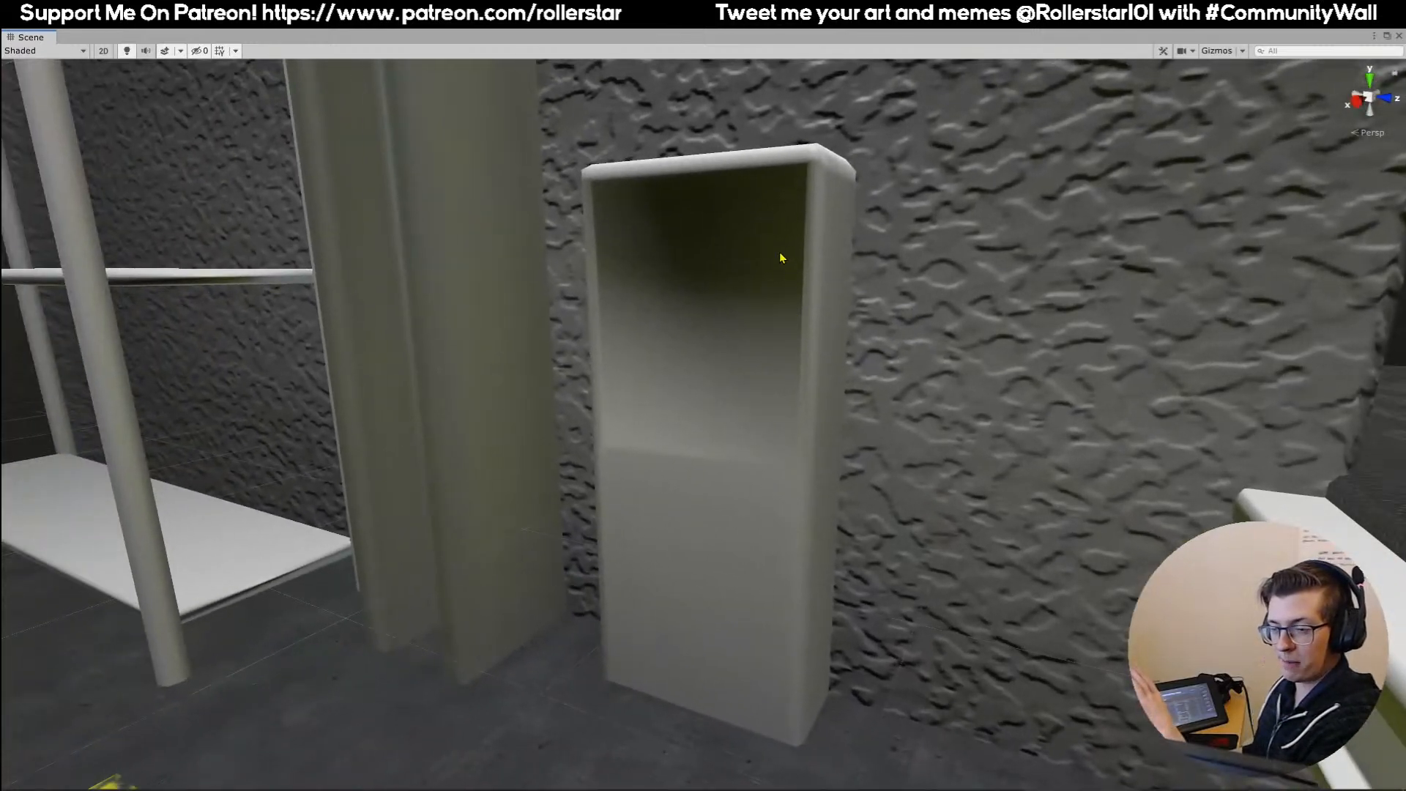
right_click_drag(674, 428, 705, 418)
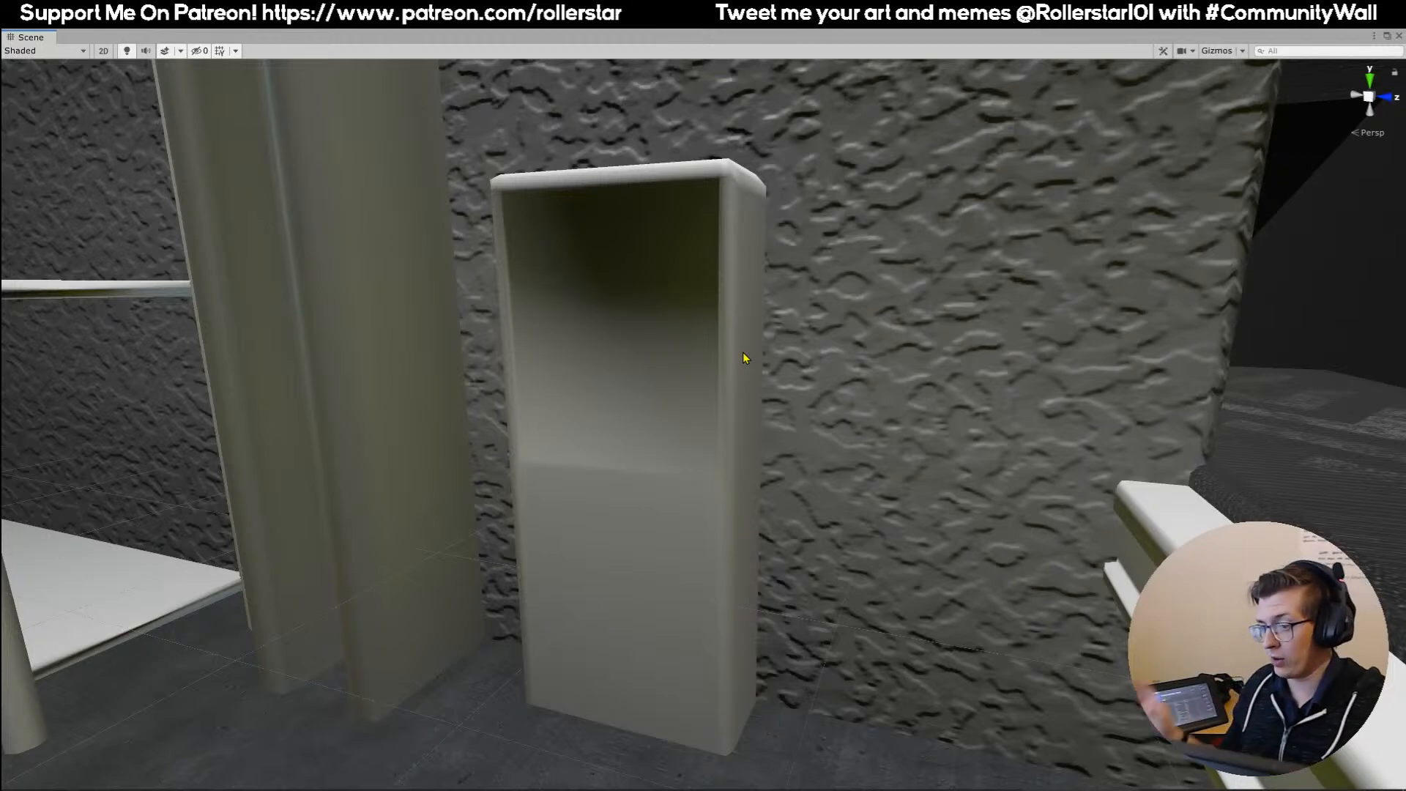
right_click_drag(771, 261, 788, 259)
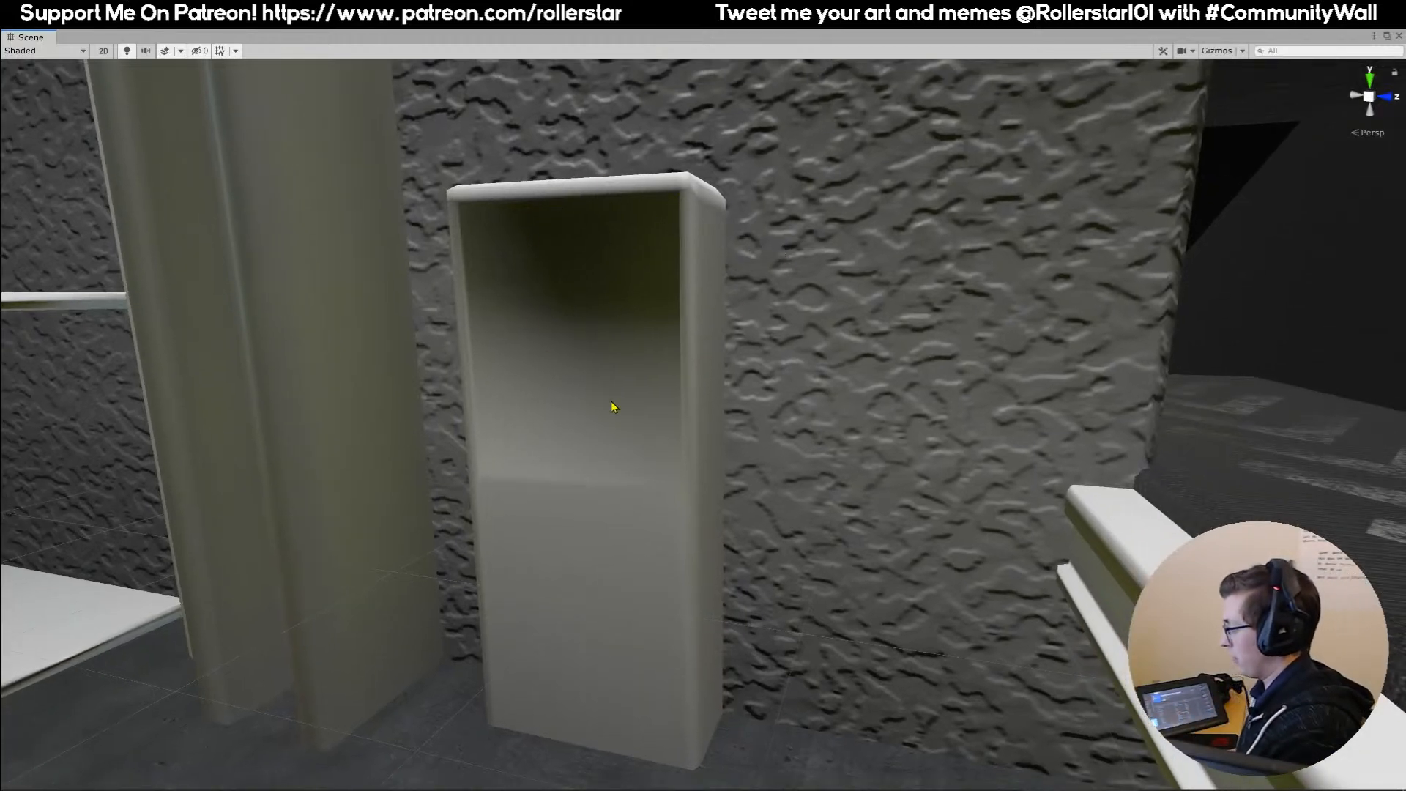
right_click_drag(789, 338, 710, 344)
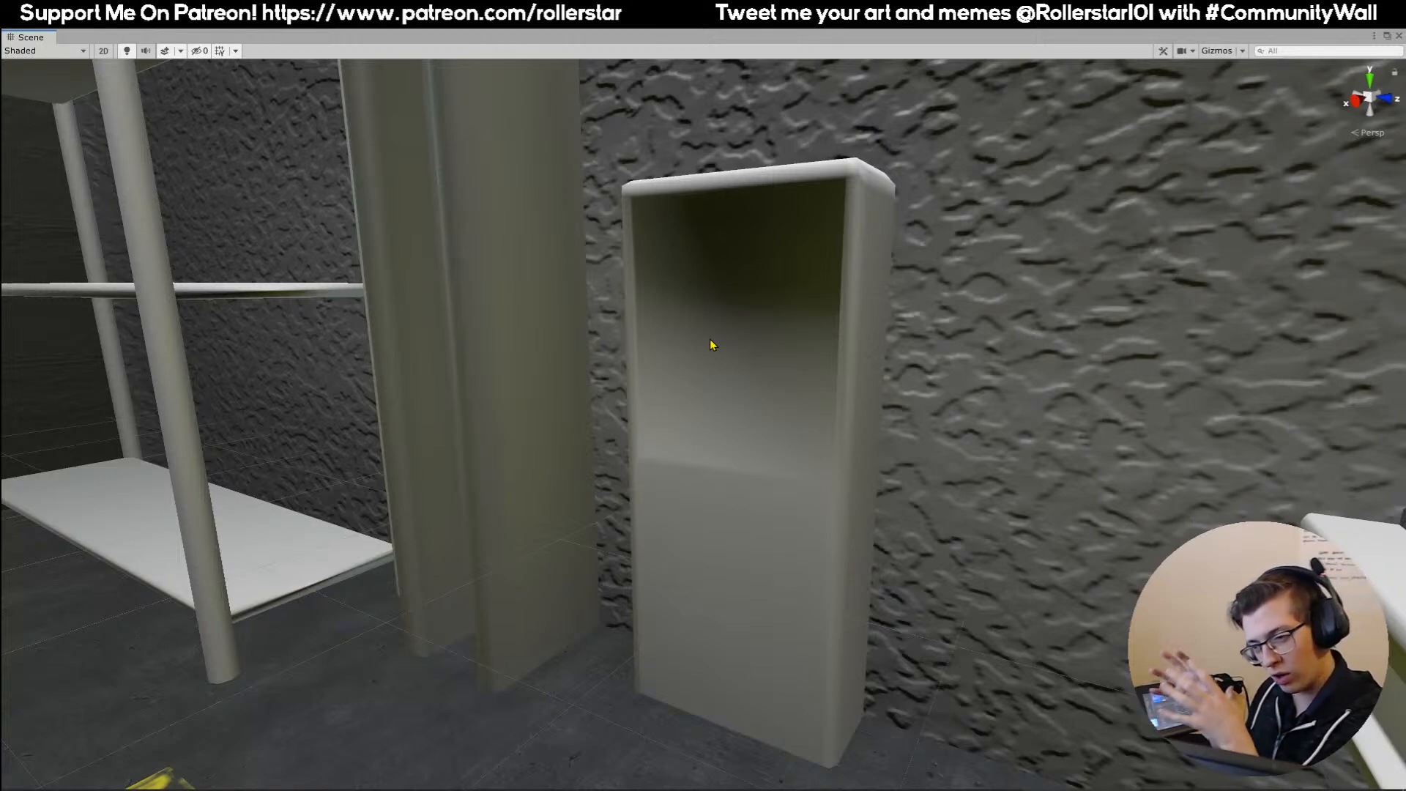
right_click_drag(841, 413, 715, 305)
right_click_drag(725, 234, 684, 243)
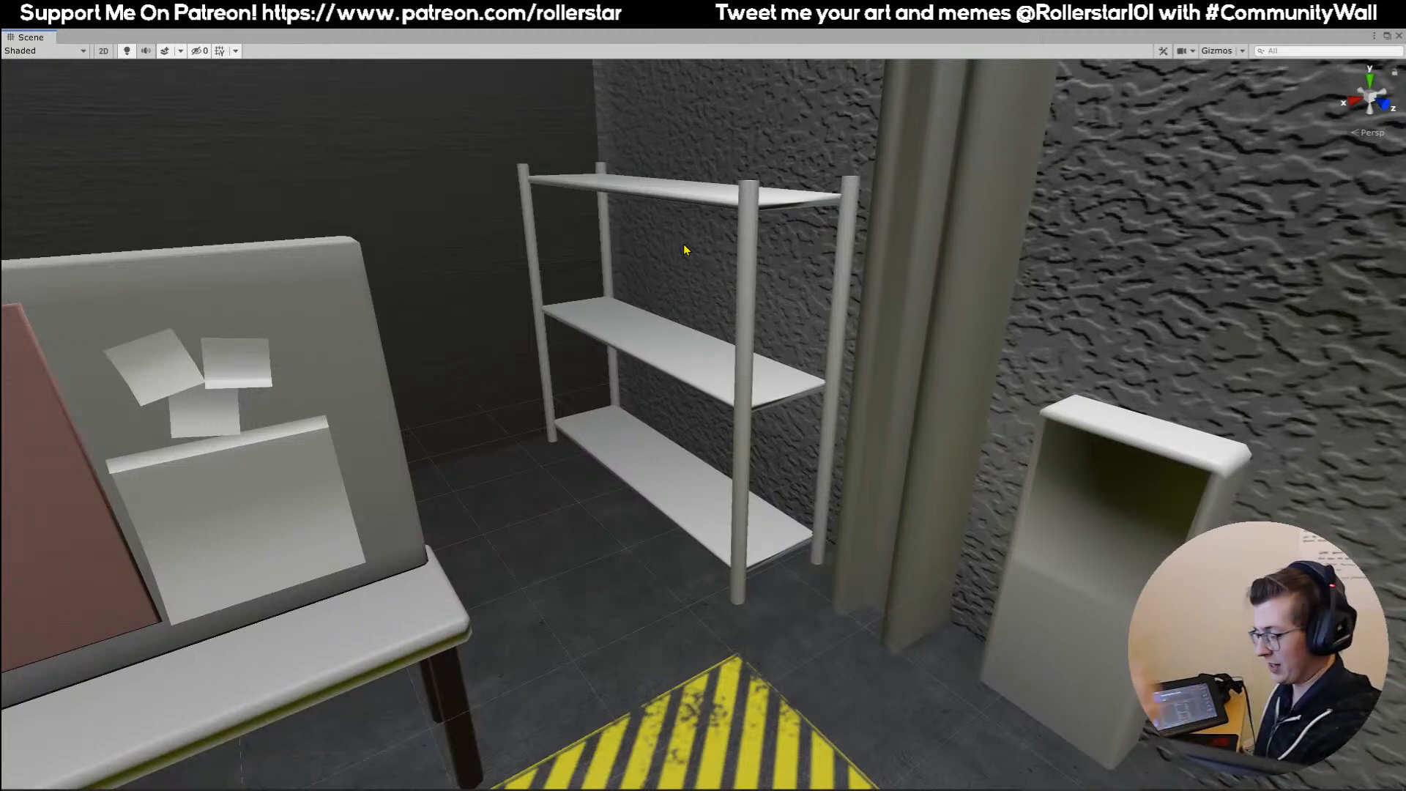
Inspect the workbench's notice board, the daily salary monitor and the employee memo clipboard.
right_click_drag(521, 261, 750, 210)
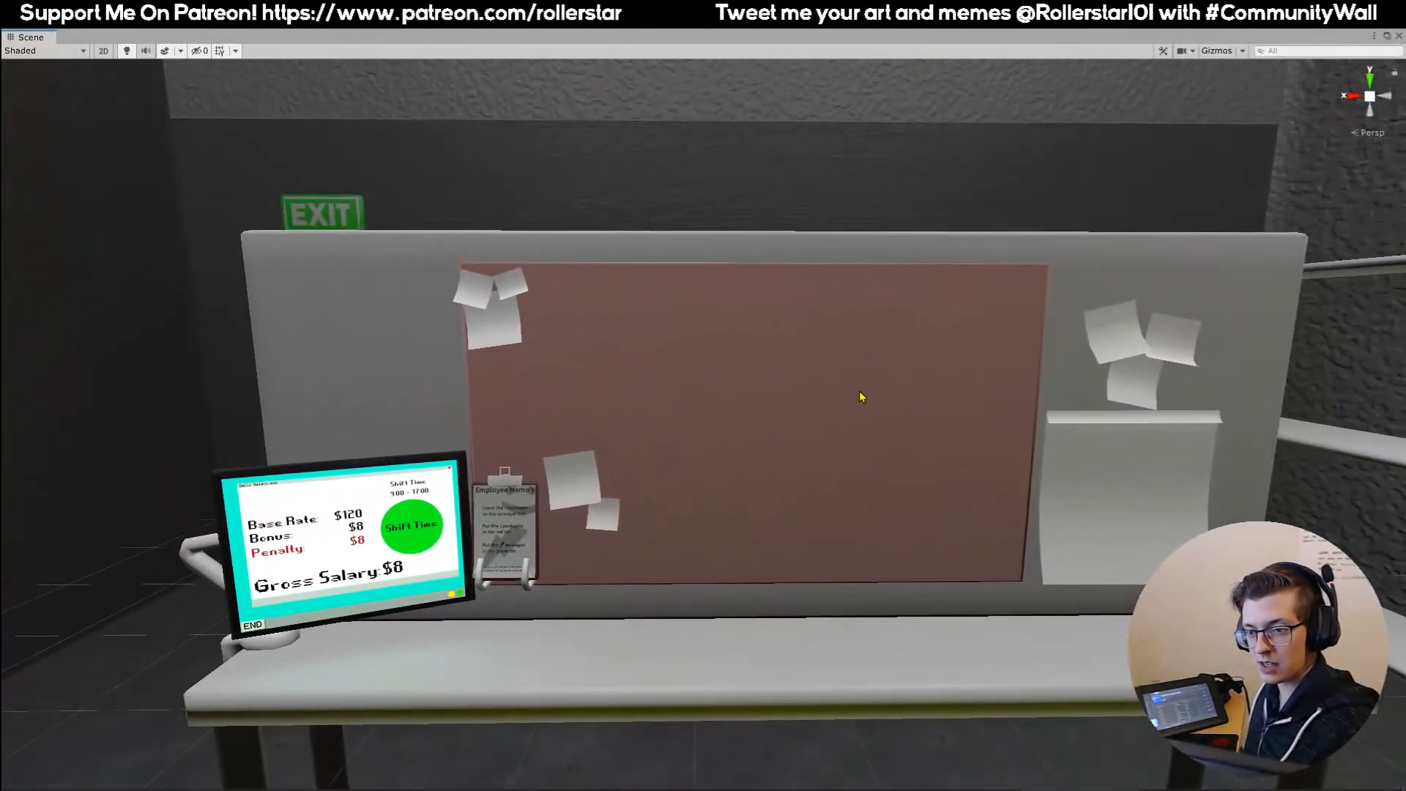
right_click_drag(623, 428, 707, 410)
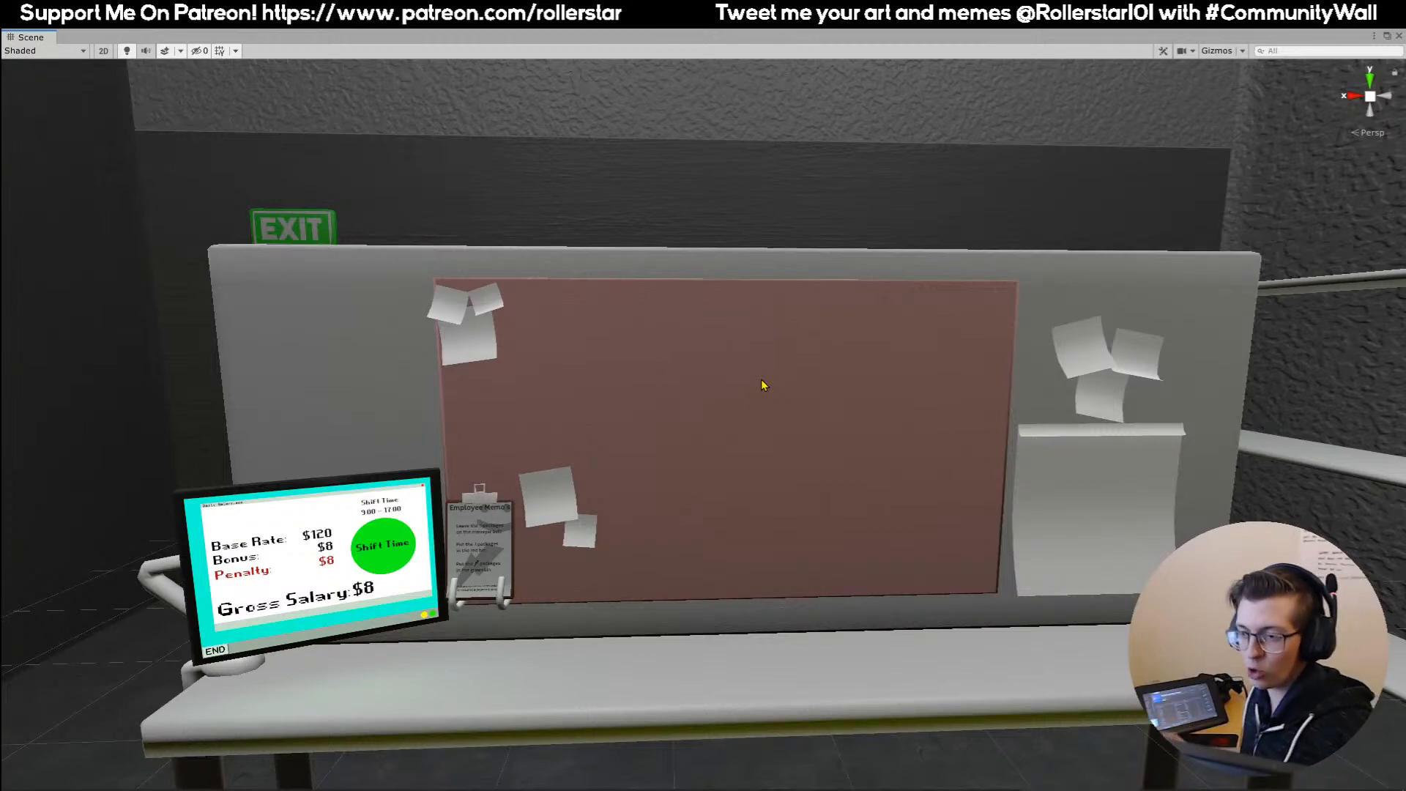
right_click_drag(872, 445, 749, 490)
scroll(714, 480, "up", 5)
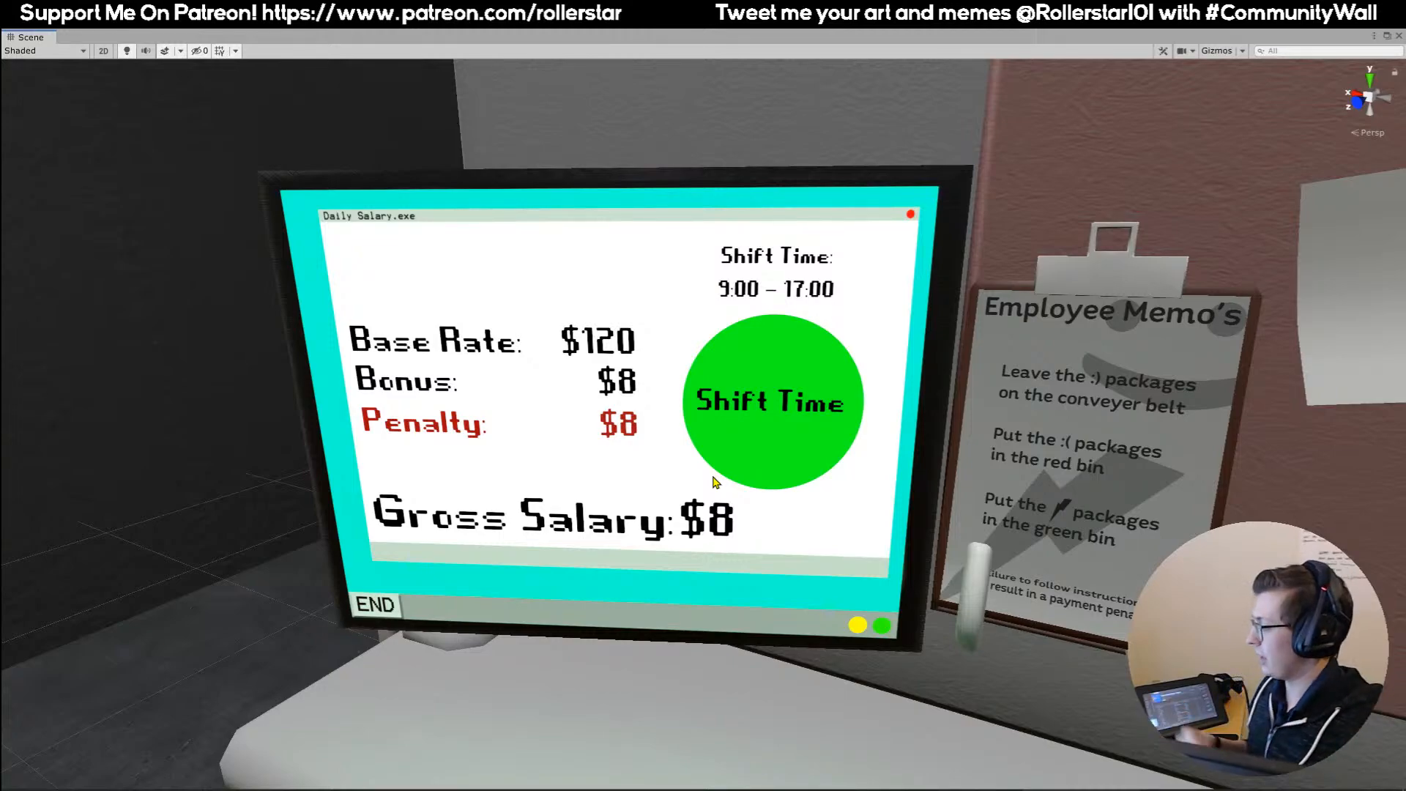
right_click_drag(716, 483, 713, 436)
middle_click_drag(712, 436, 715, 435)
scroll(715, 437, "down", 1)
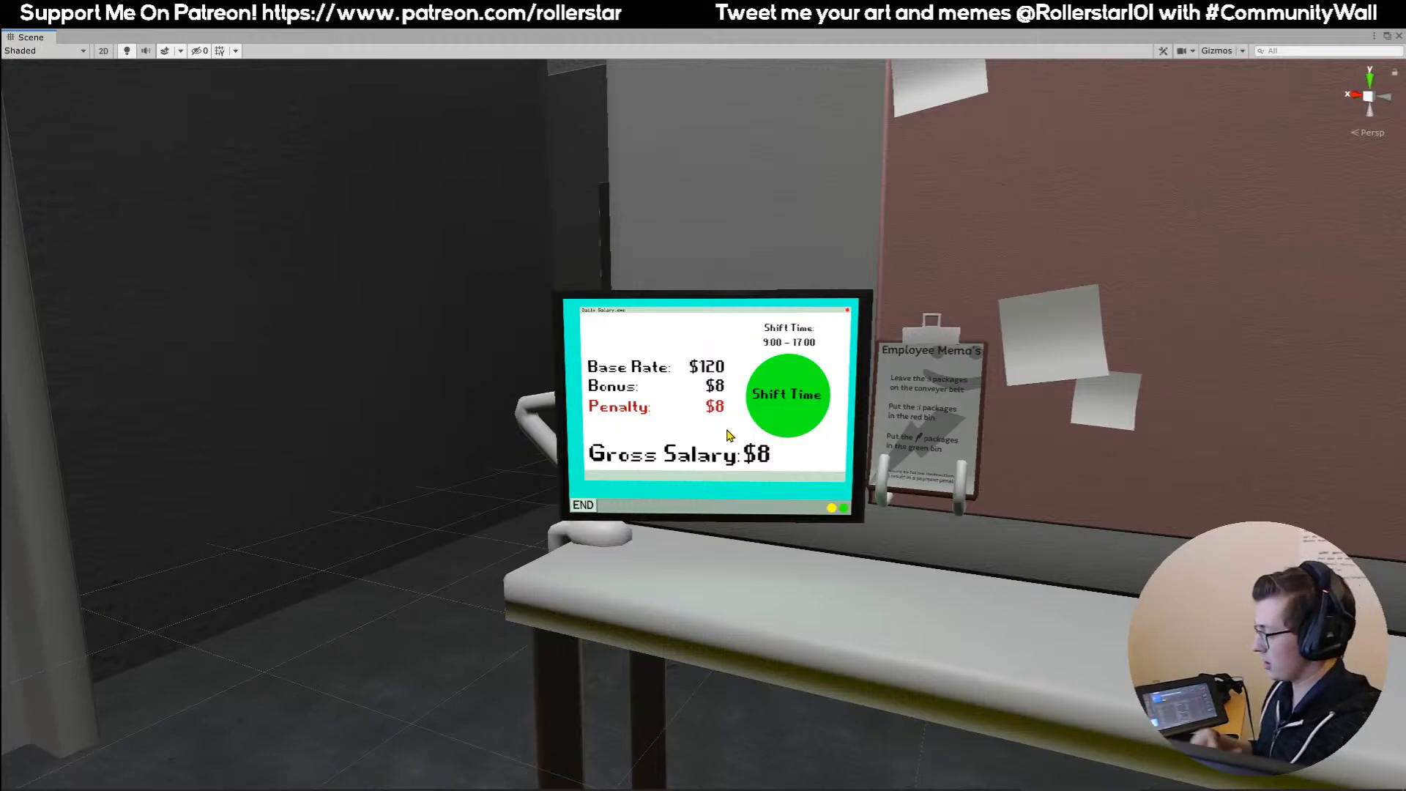
Examine the ceiling pipes and lights, the circuit board box and the caution power box on the back wall.
right_click_drag(725, 435, 293, 527)
right_click_drag(785, 529, 722, 505)
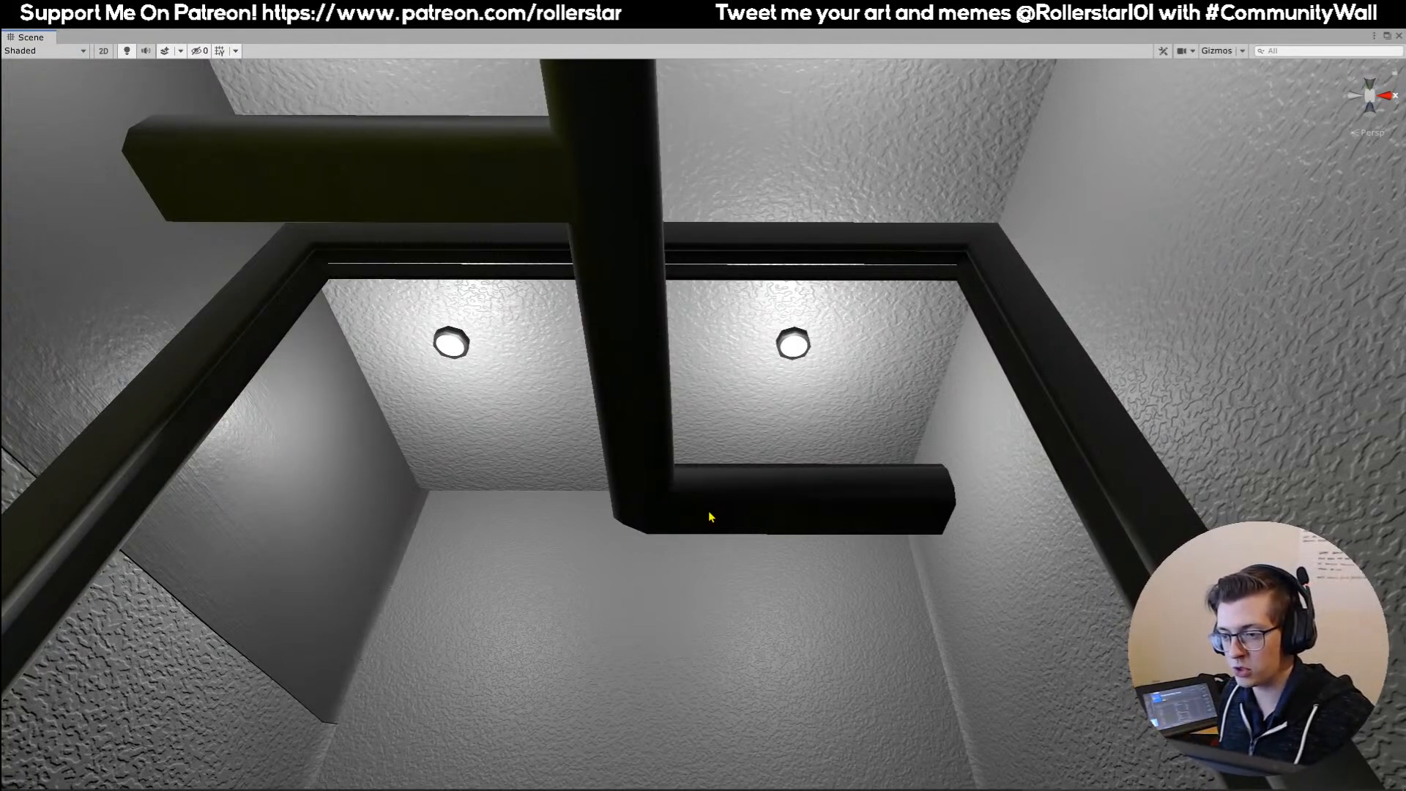
right_click_drag(733, 435, 675, 559)
key("w")
right_click_drag(446, 388, 562, 357)
right_click_drag(644, 400, 670, 373)
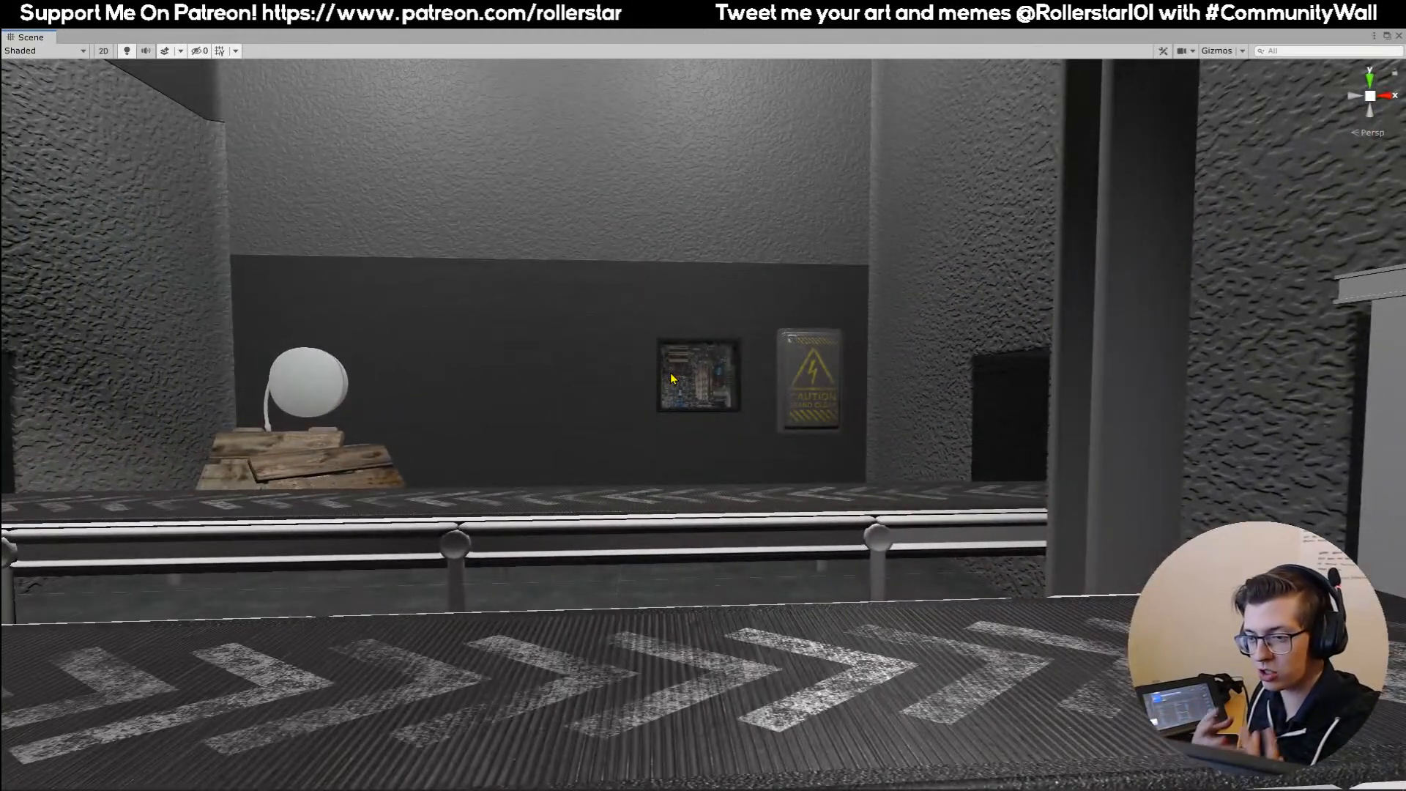
right_click_drag(670, 377, 691, 327)
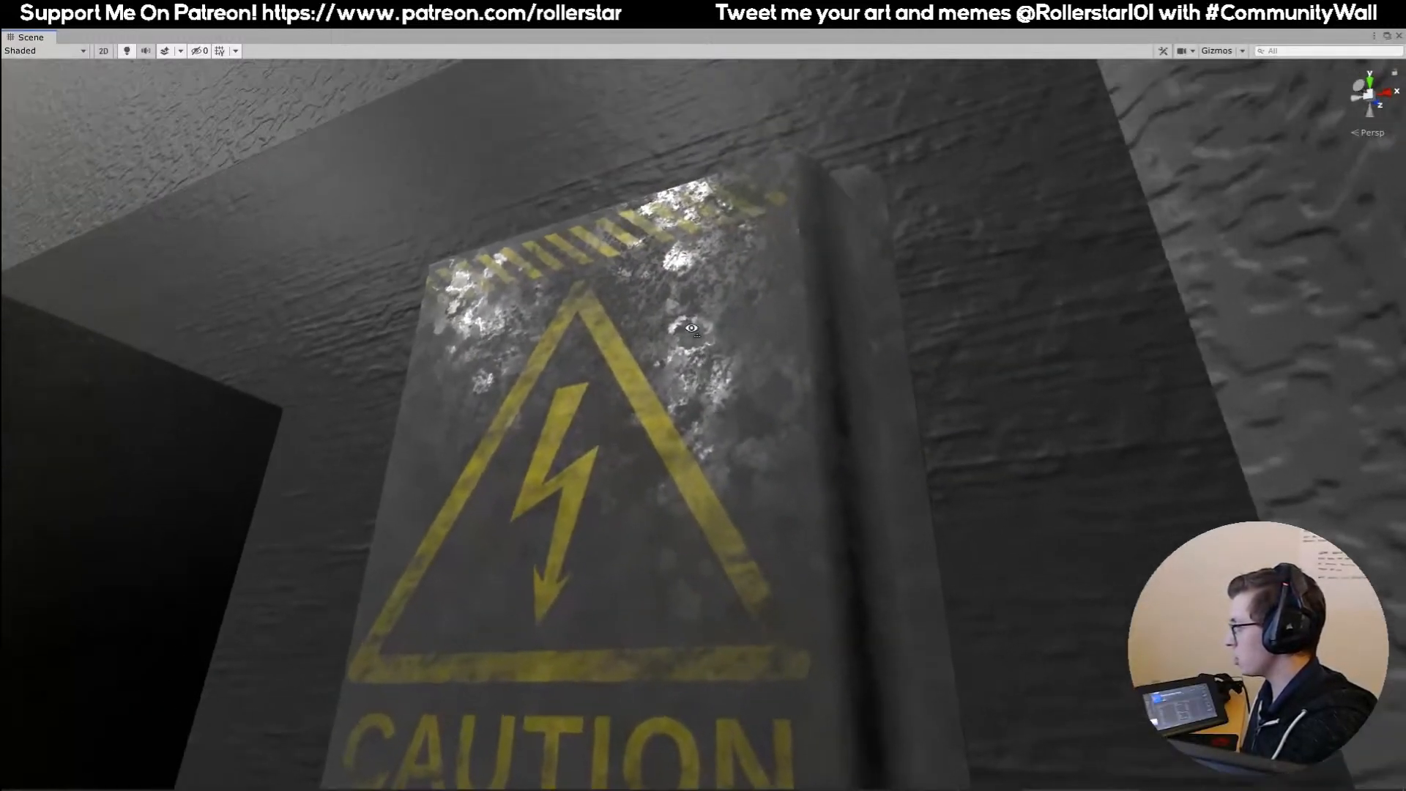
right_click_drag(748, 419, 723, 273)
mouse_move(723, 273)
middle_mouse_down()
mouse_move(735, 270)
mouse_move(718, 275)
middle_mouse_up()
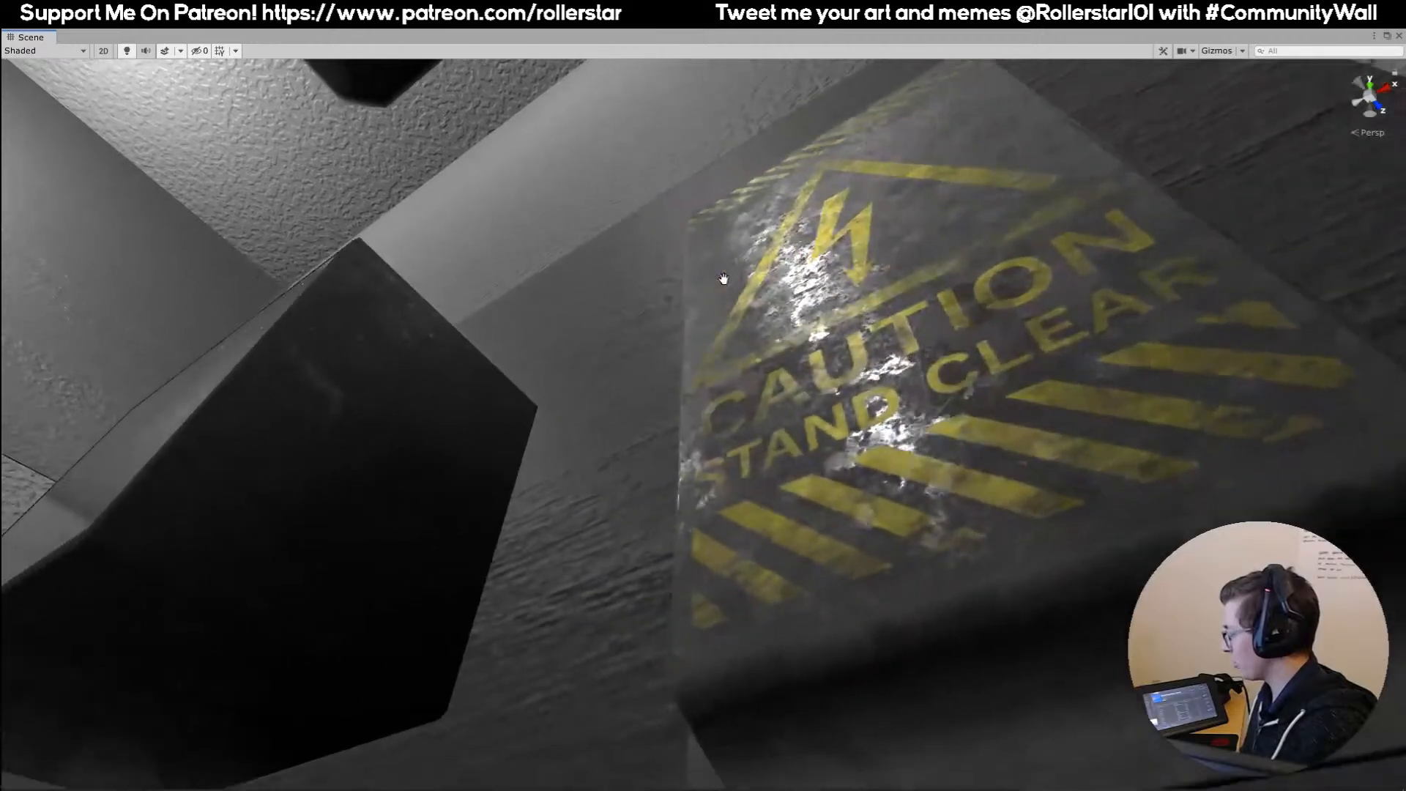
right_click_drag(723, 279, 756, 442)
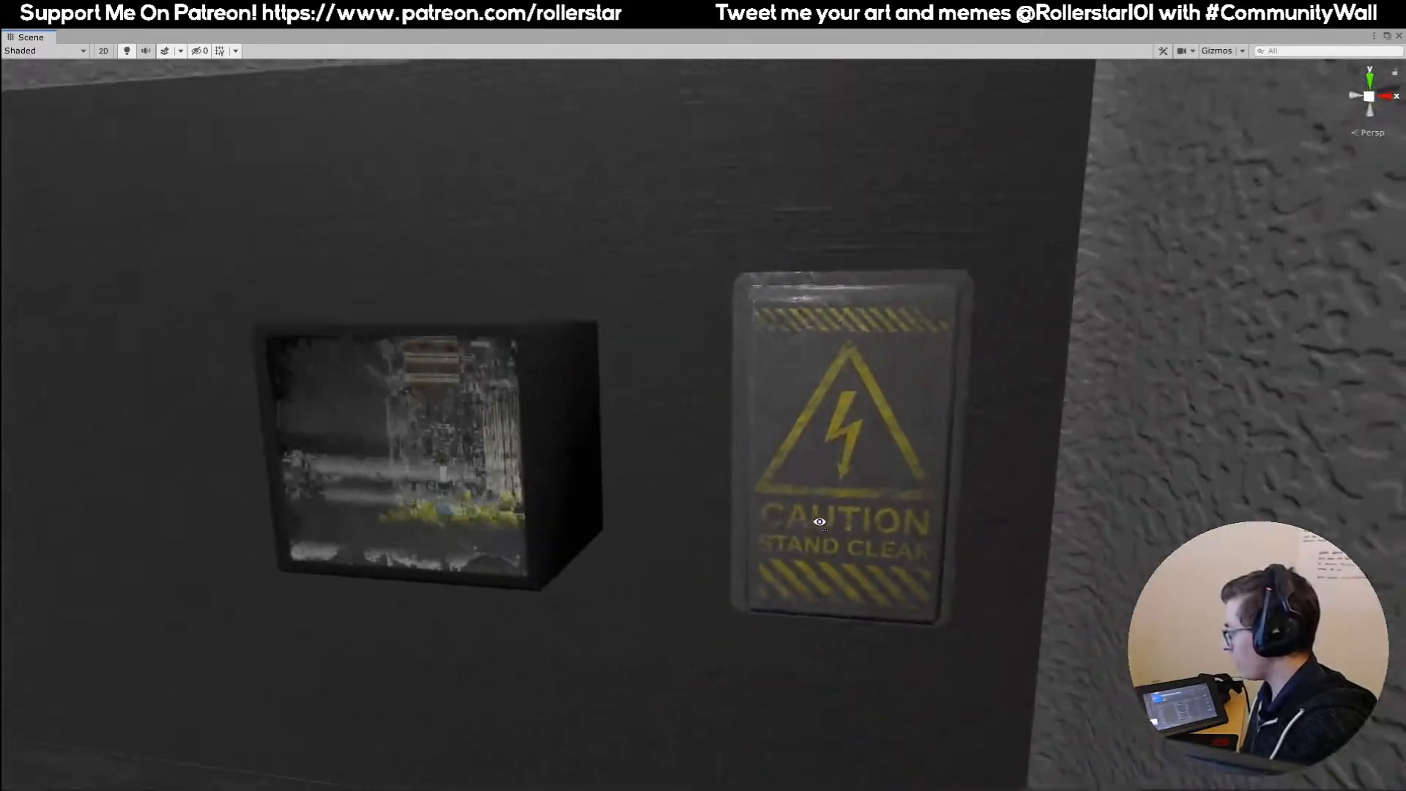
right_click_drag(820, 522, 670, 462)
right_click_drag(859, 316, 665, 460)
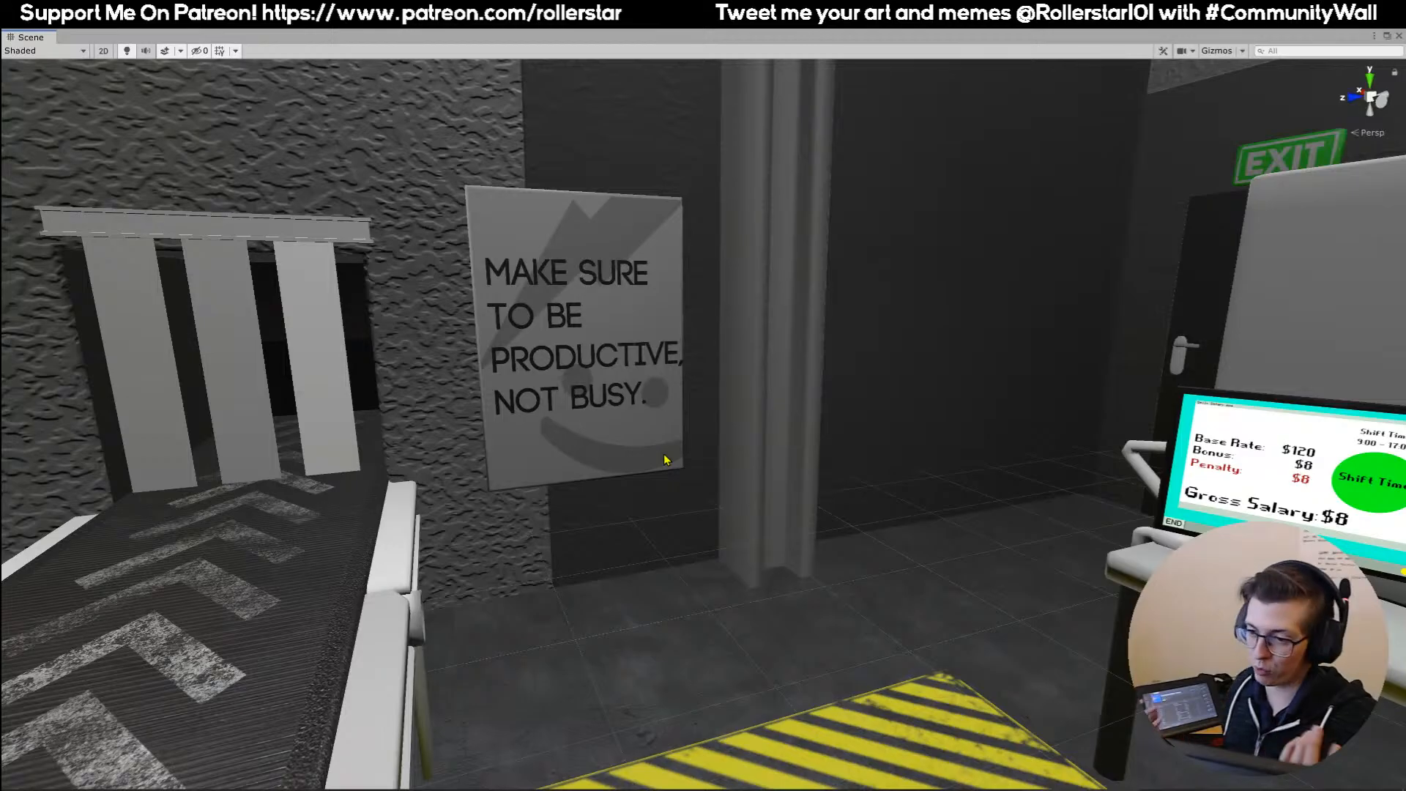
Examine both conveyor belts, their wall openings and strip curtain, and the nearby productivity poster.
right_click_drag(664, 454, 1029, 398)
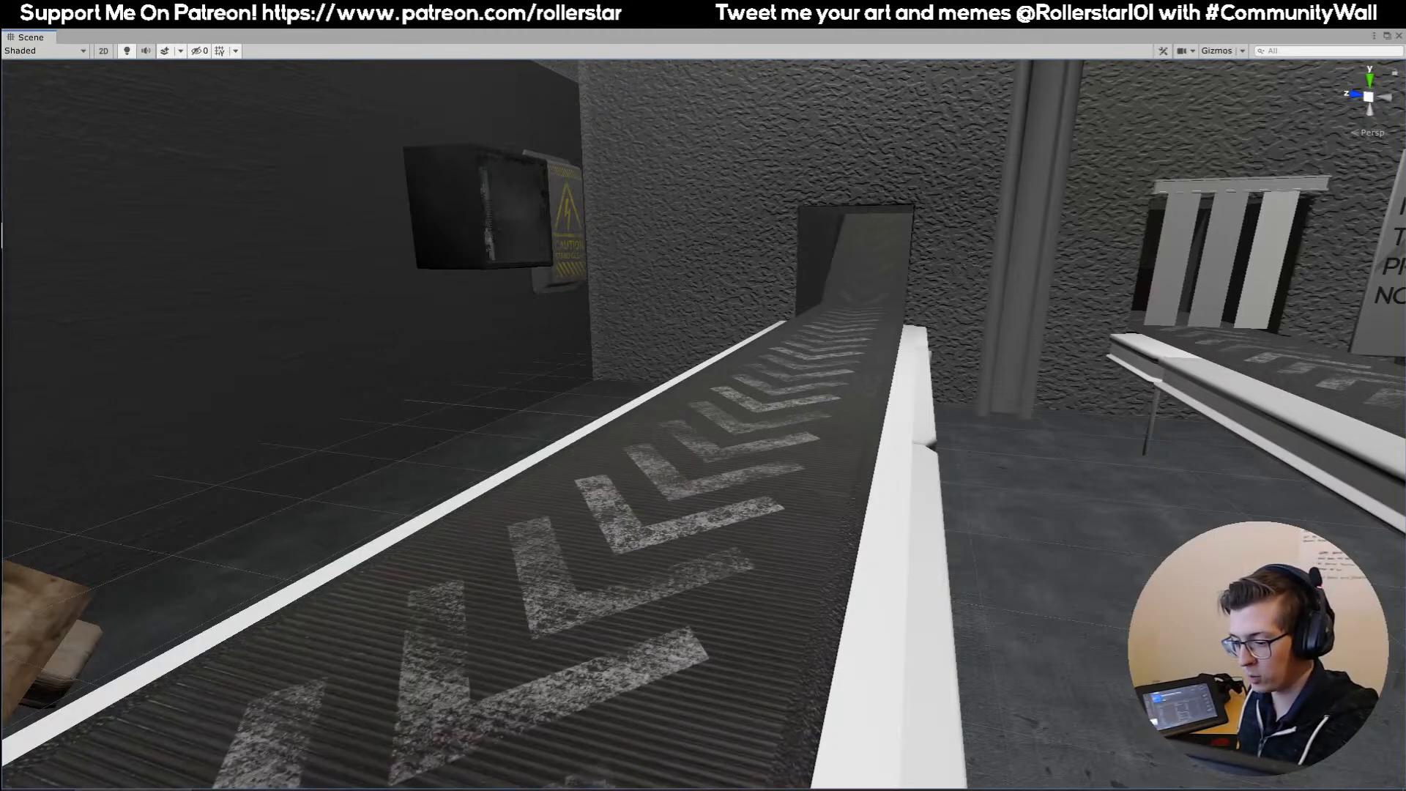
right_click_drag(700, 358, 618, 398)
key("w")
key("s")
key("w")
right_click_drag(732, 271, 780, 334)
key("d")
key("s")
left_click(612, 422)
key("w")
key("s")
key("w")
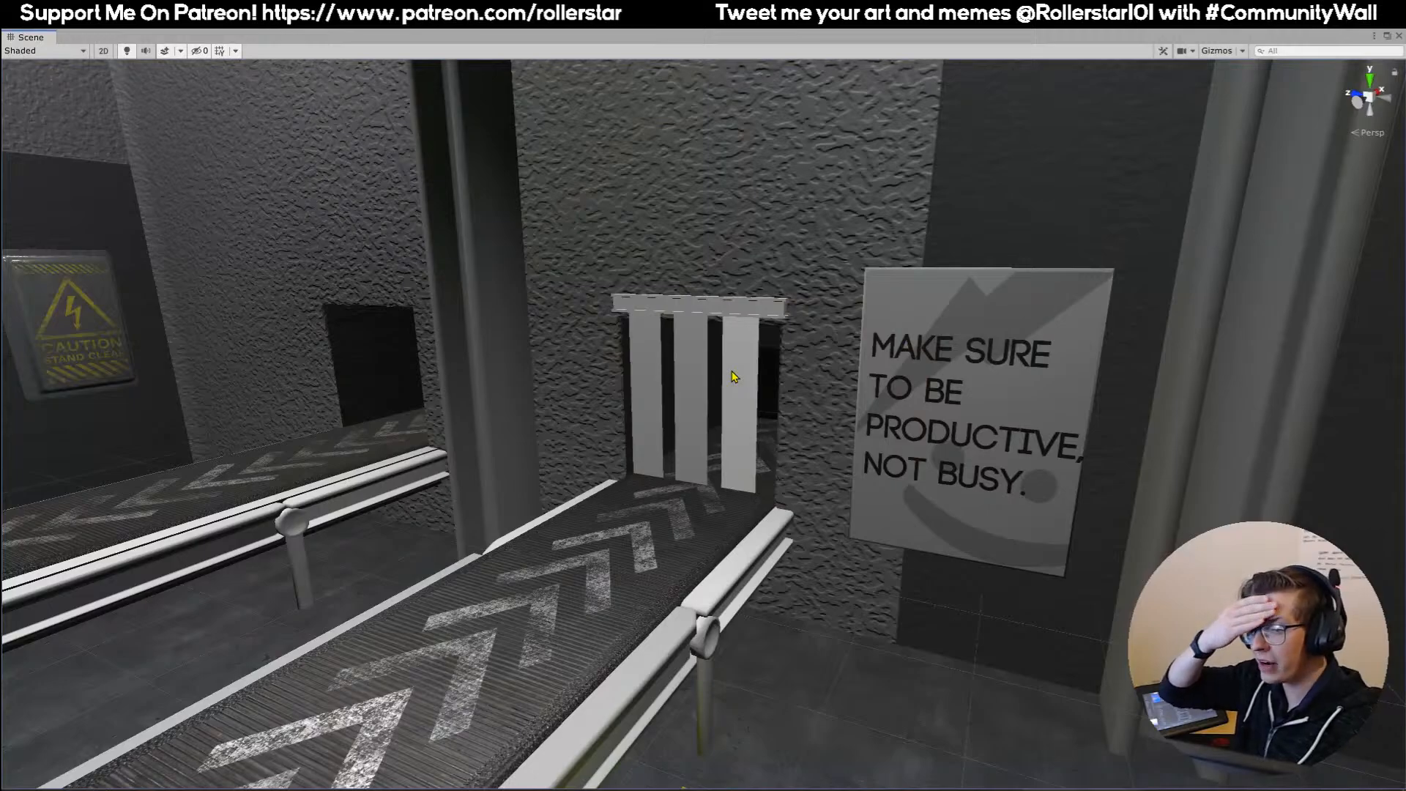
right_click_drag(758, 473, 634, 454)
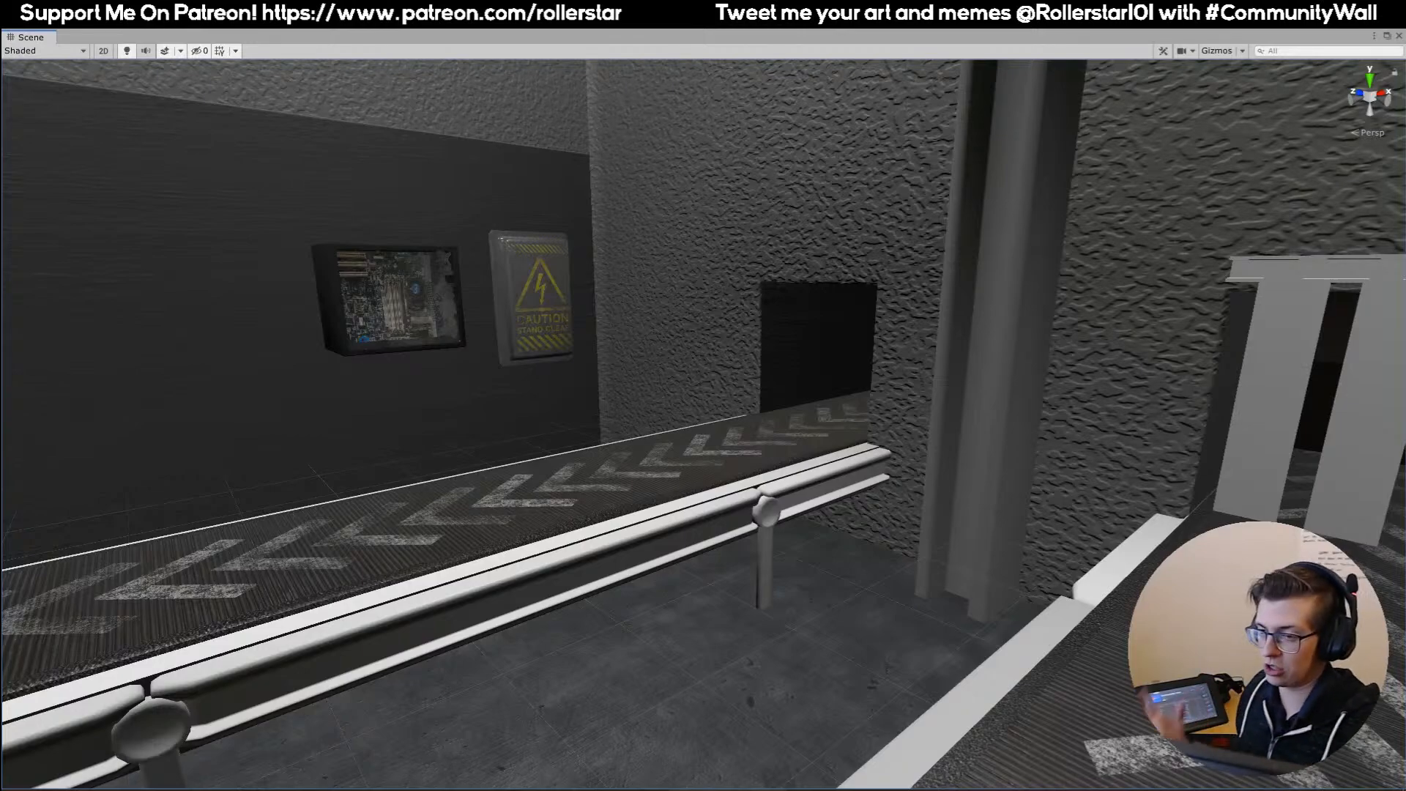
Restore the full-screen Scene view to a floating window and dock it beside the Game view in the main editor layout.
right_click_drag(514, 287, 410, 77)
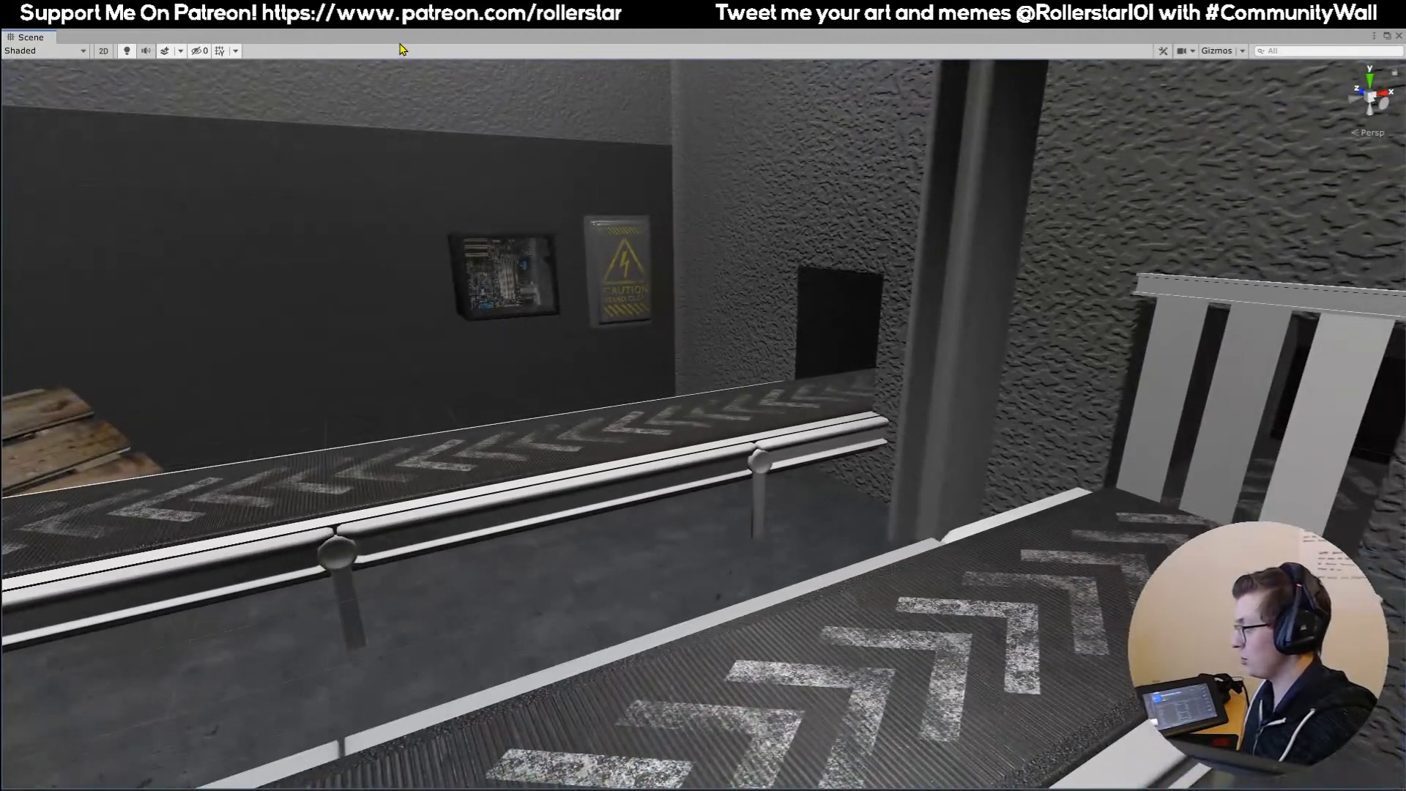
left_click_drag(142, 41, 477, 264)
left_click_drag(368, 265, 516, 73)
left_click_drag(31, 88, 952, 498)
left_click_drag(33, 88, 41, 351)
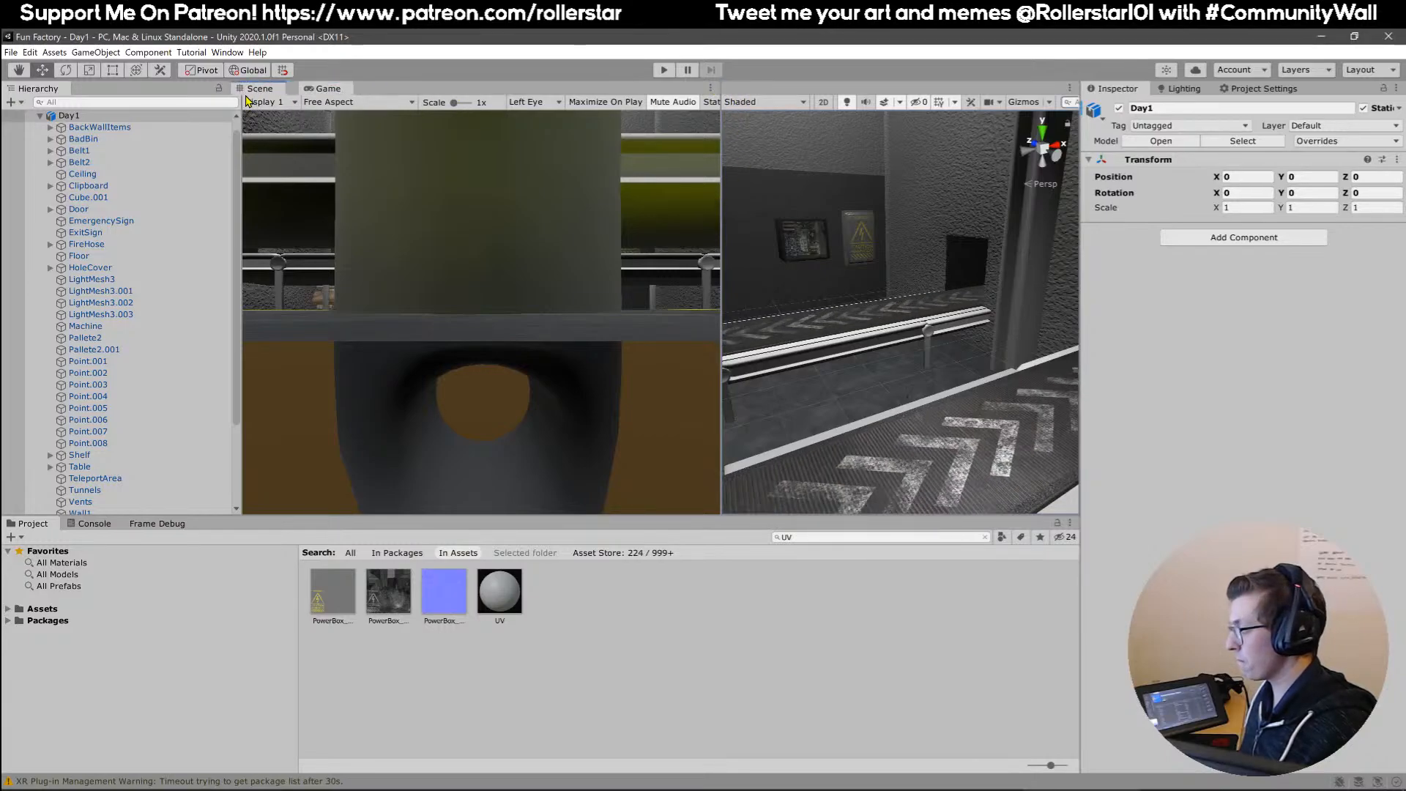
left_click_drag(742, 88, 263, 88)
Open the mainMenu scene from the Scenes folder in Assets.
right_click_drag(537, 276, 520, 264)
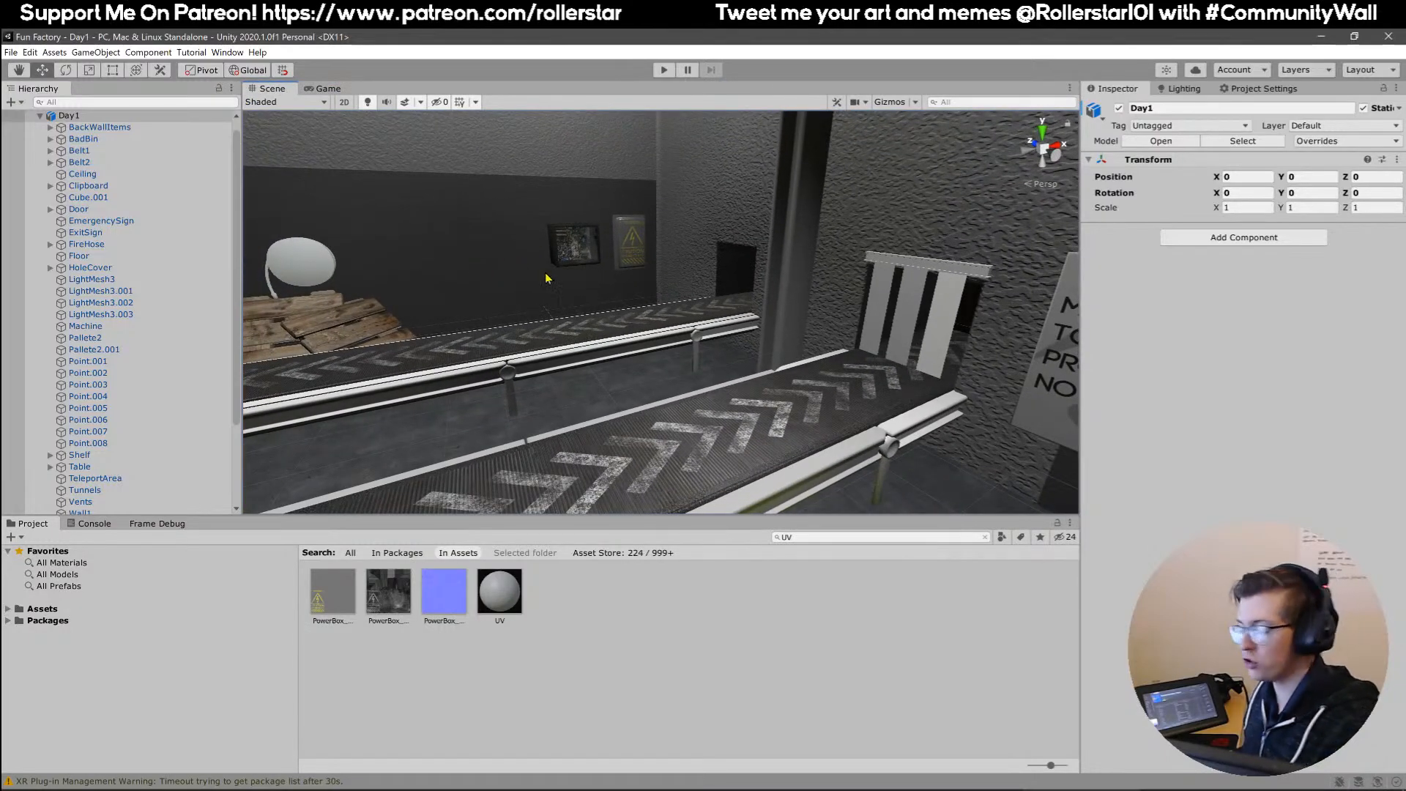
right_click_drag(592, 305, 571, 321)
left_click(134, 612)
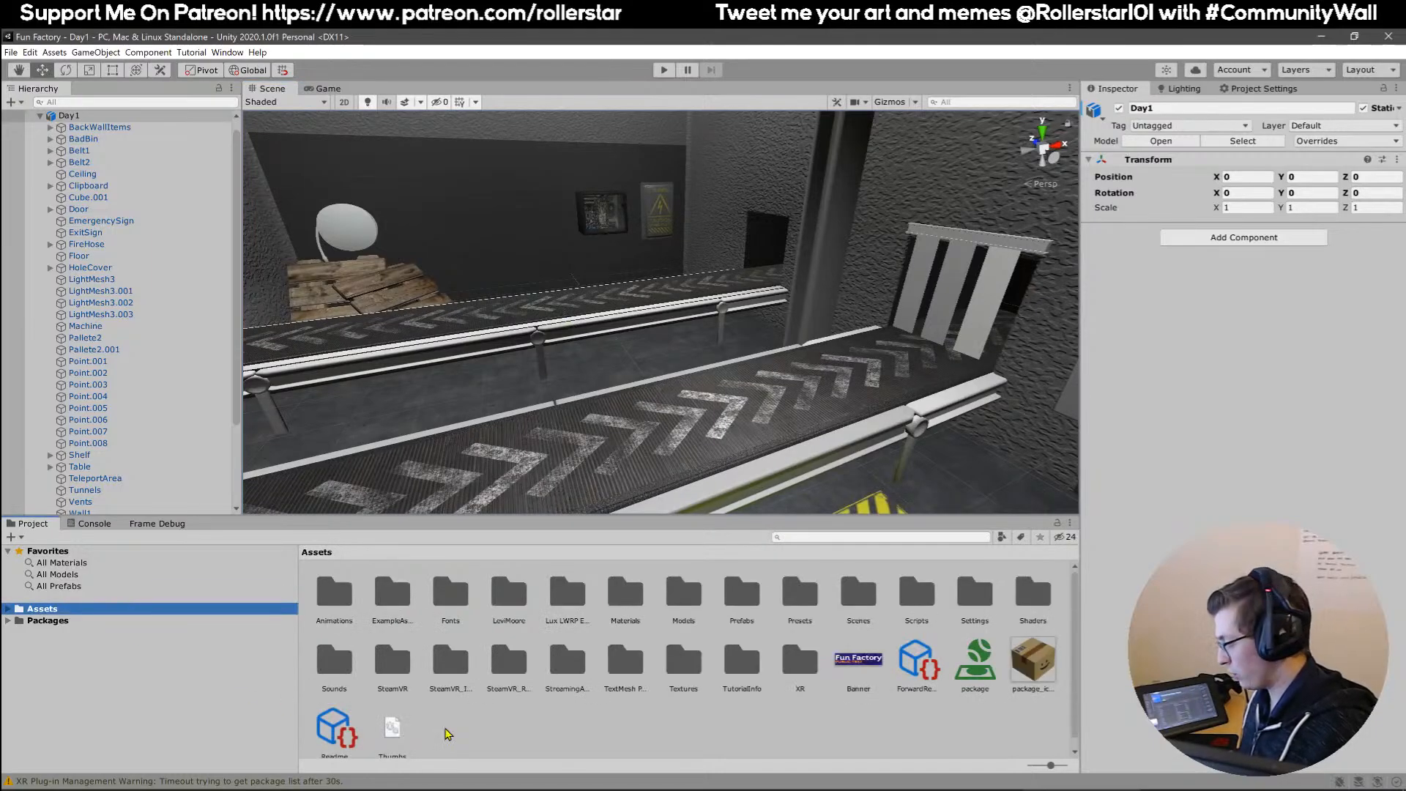
left_click(840, 584)
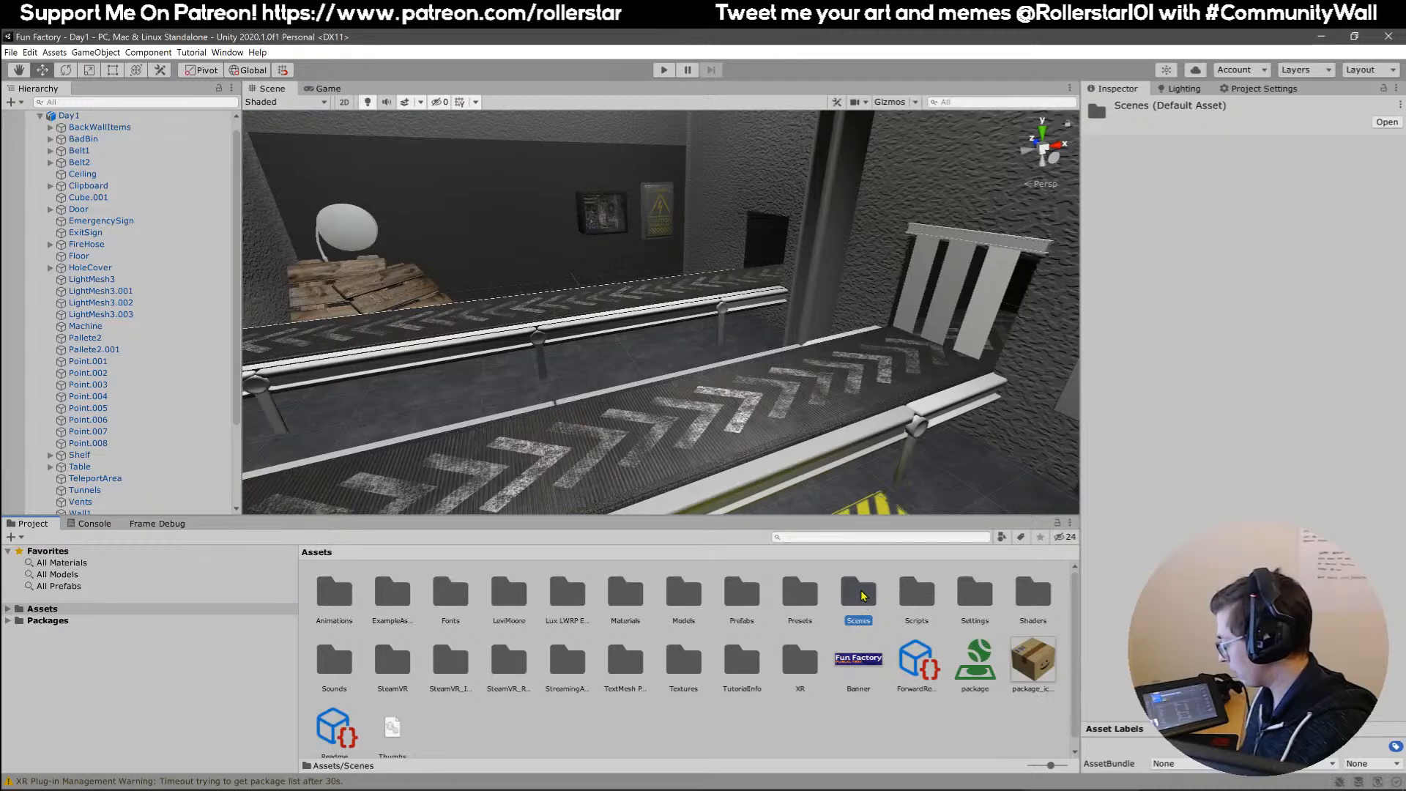
double_click(861, 593)
right_click_drag(832, 419, 787, 407)
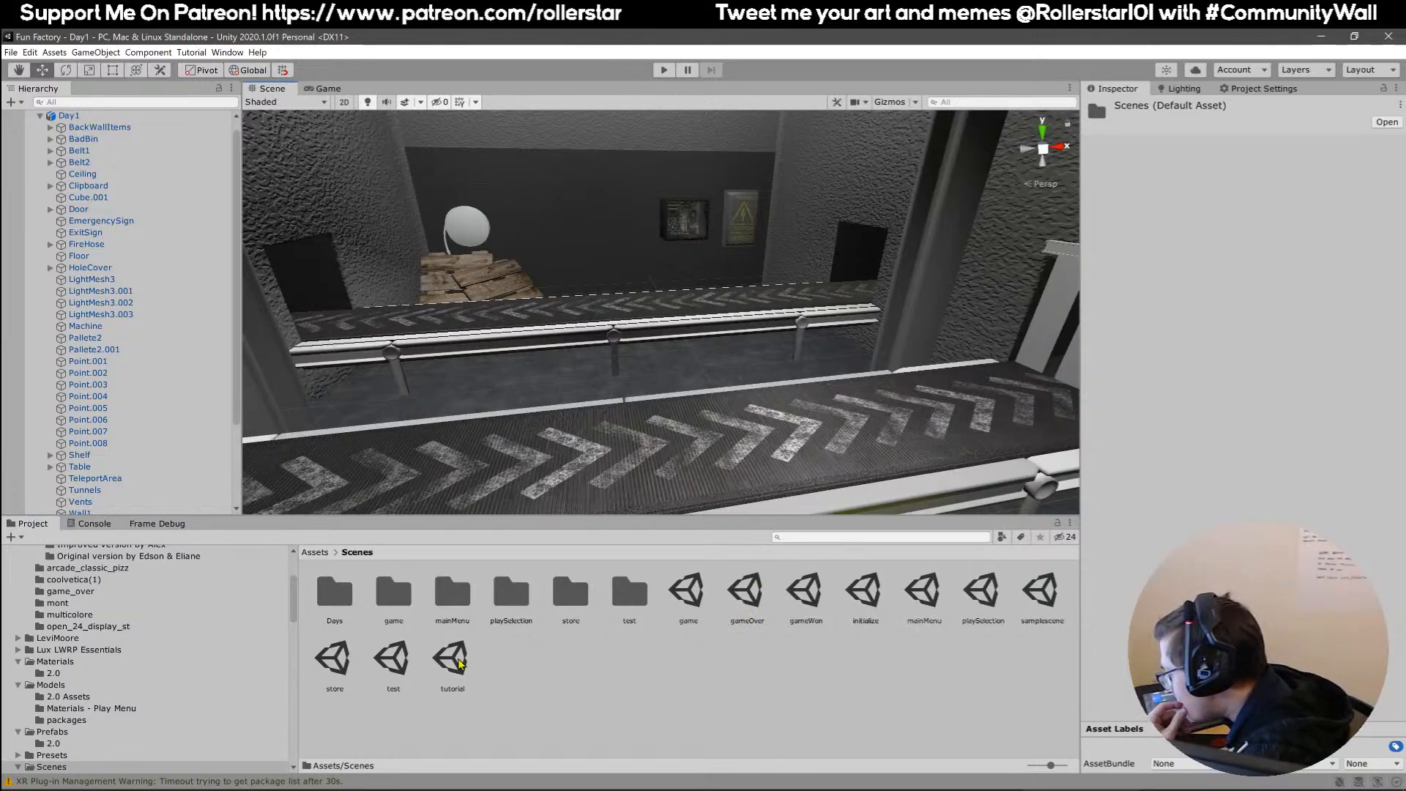
left_click(928, 586)
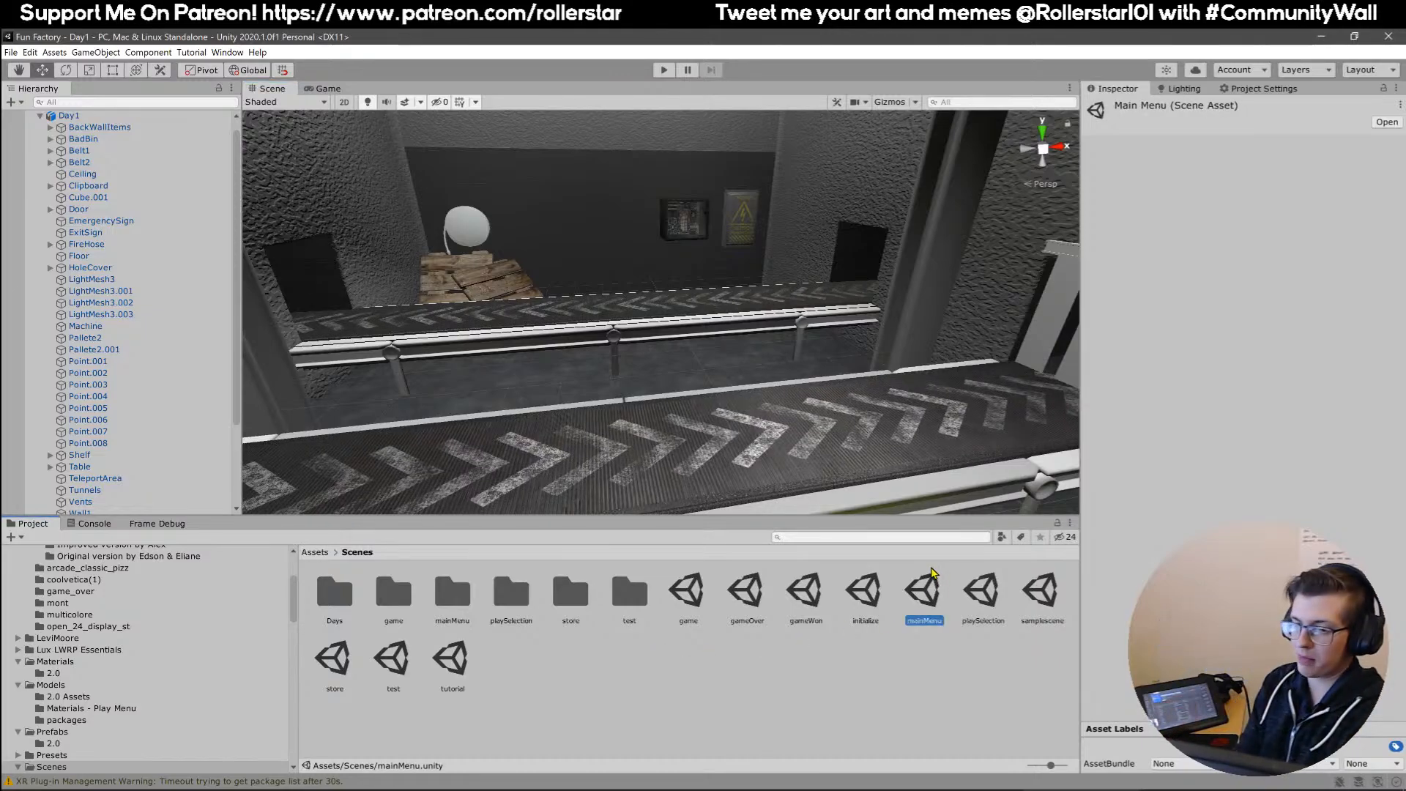
double_click(932, 572)
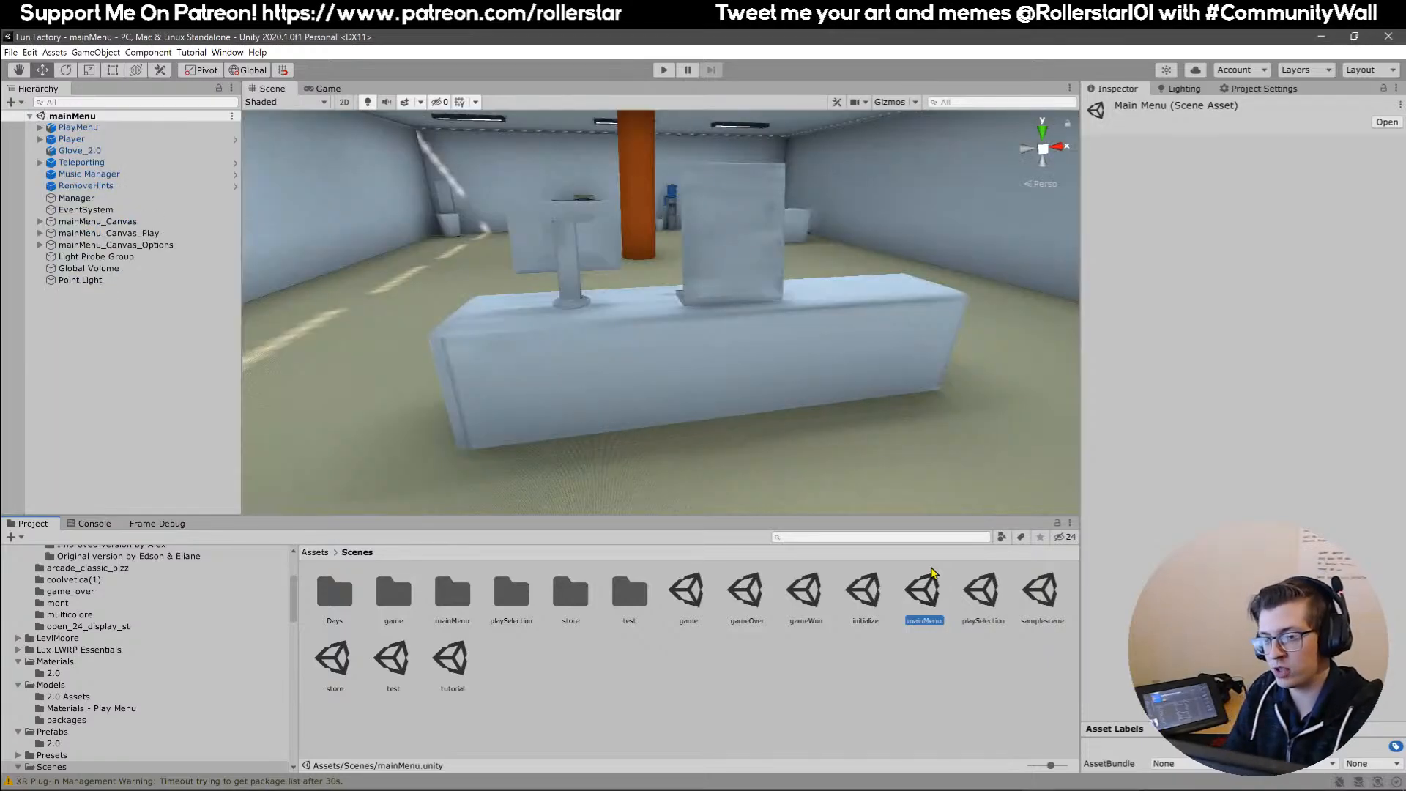
Examine the main menu lobby, its front desk with the monitors and the second desk at the back.
right_click_drag(763, 408, 703, 425)
key("d")
key("w")
left_click(757, 379)
left_click(672, 452)
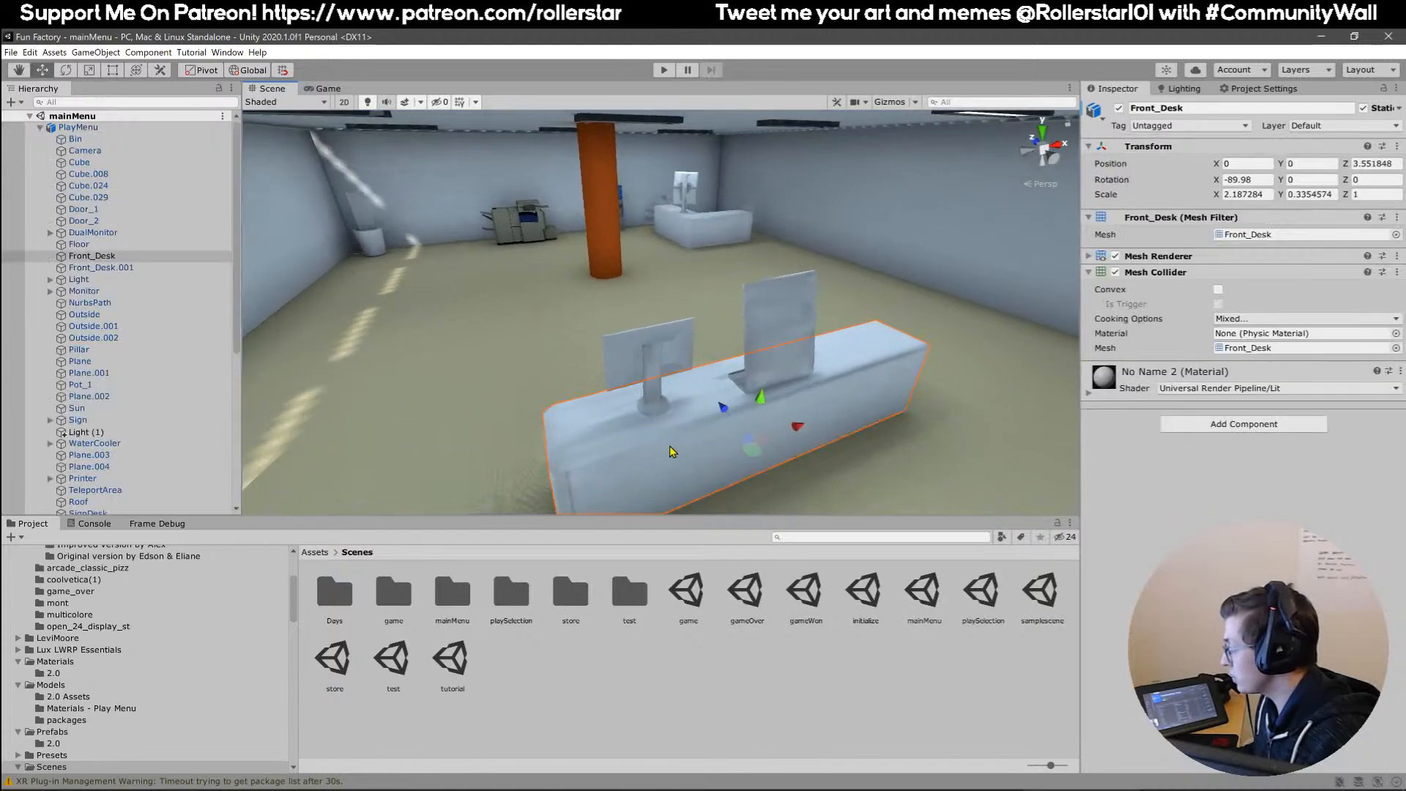
left_click(712, 238)
left_click(713, 238)
left_click(734, 455)
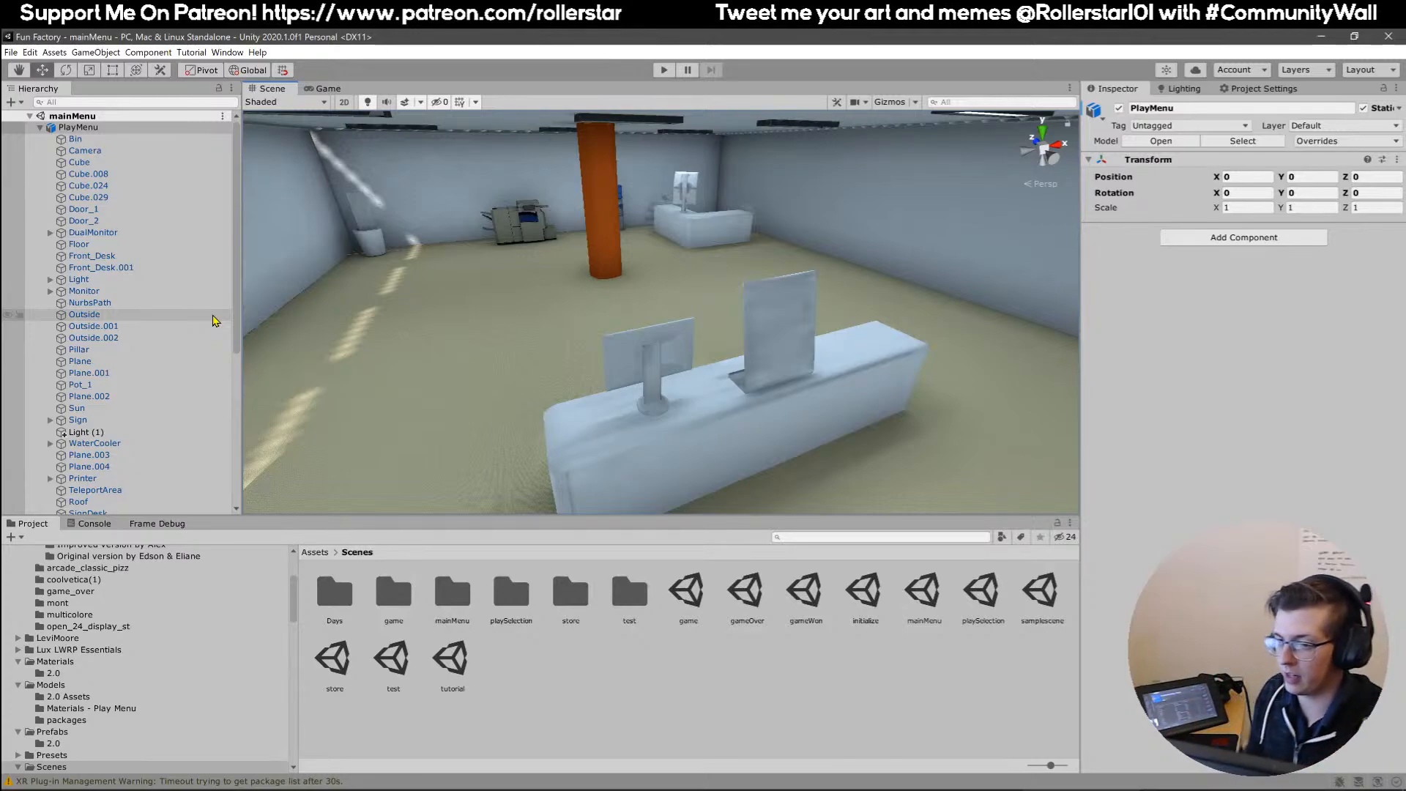
Inspect the lobby's ceiling lights, the player's glove hand and the menu kiosk in front of the desk.
right_click_drag(611, 310, 688, 301)
right_click_drag(403, 348, 619, 325)
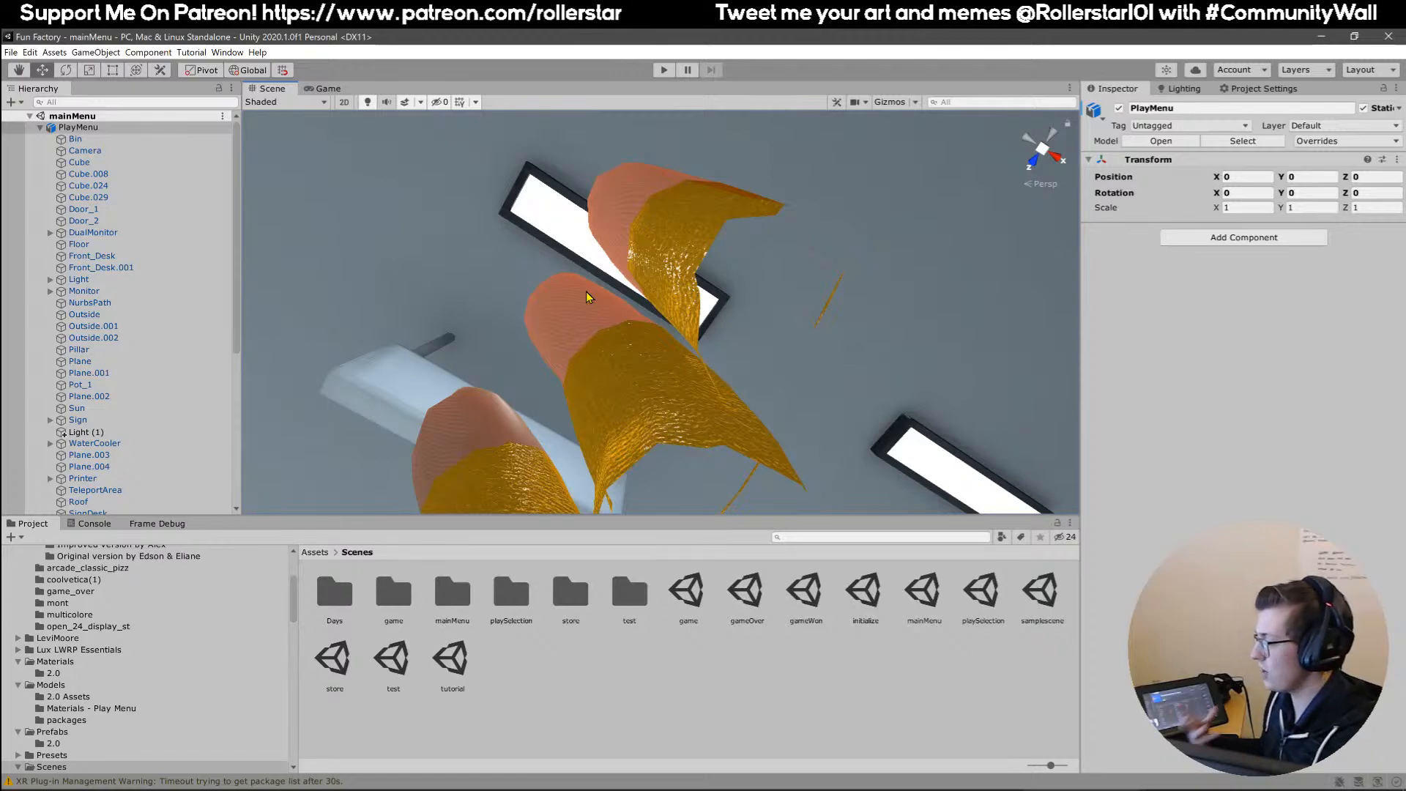
right_click_drag(586, 292, 694, 359)
key("w")
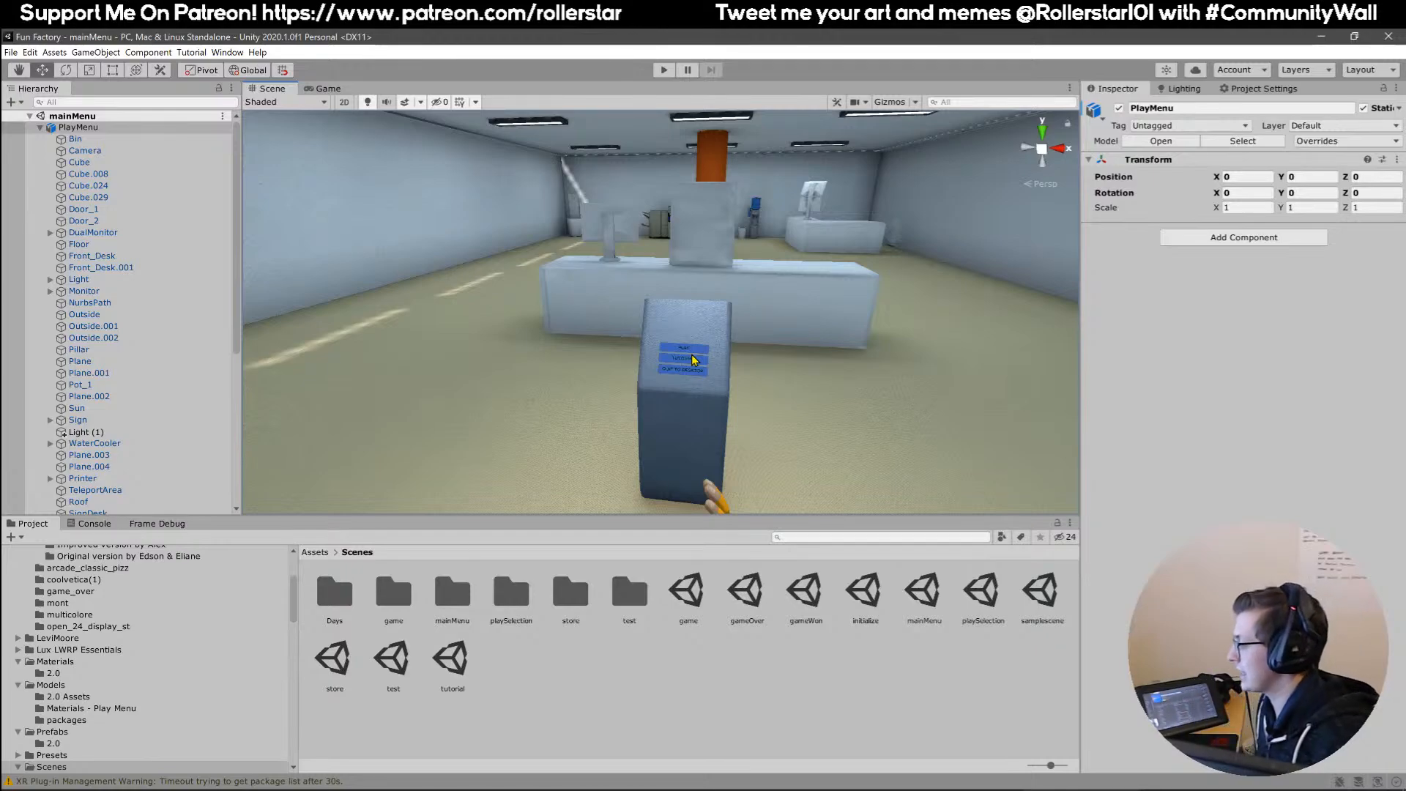
right_click_drag(805, 330, 815, 351)
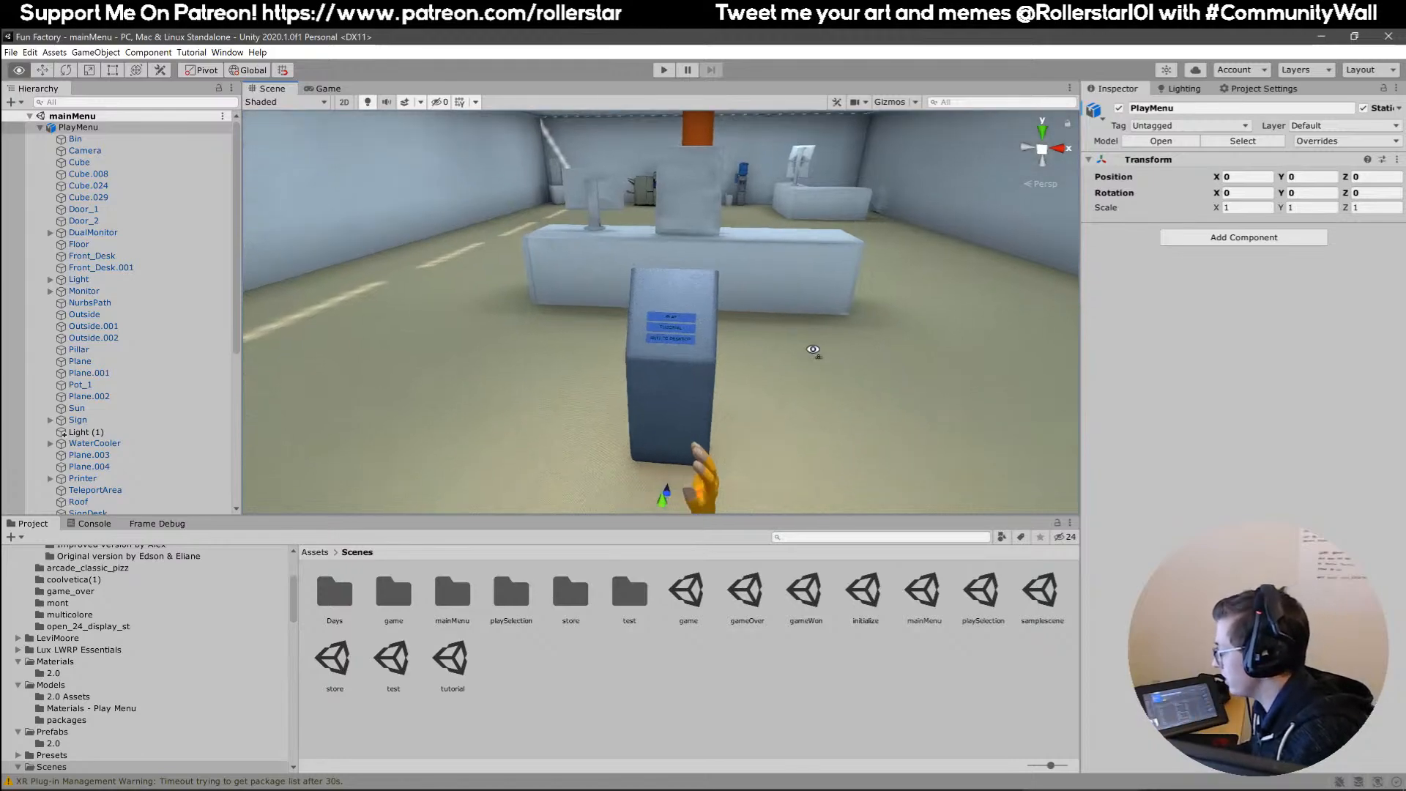
Open the store scene and inspect the Continue button, dollar tokens and kids' letter on the round table.
left_click(341, 659)
double_click(342, 659)
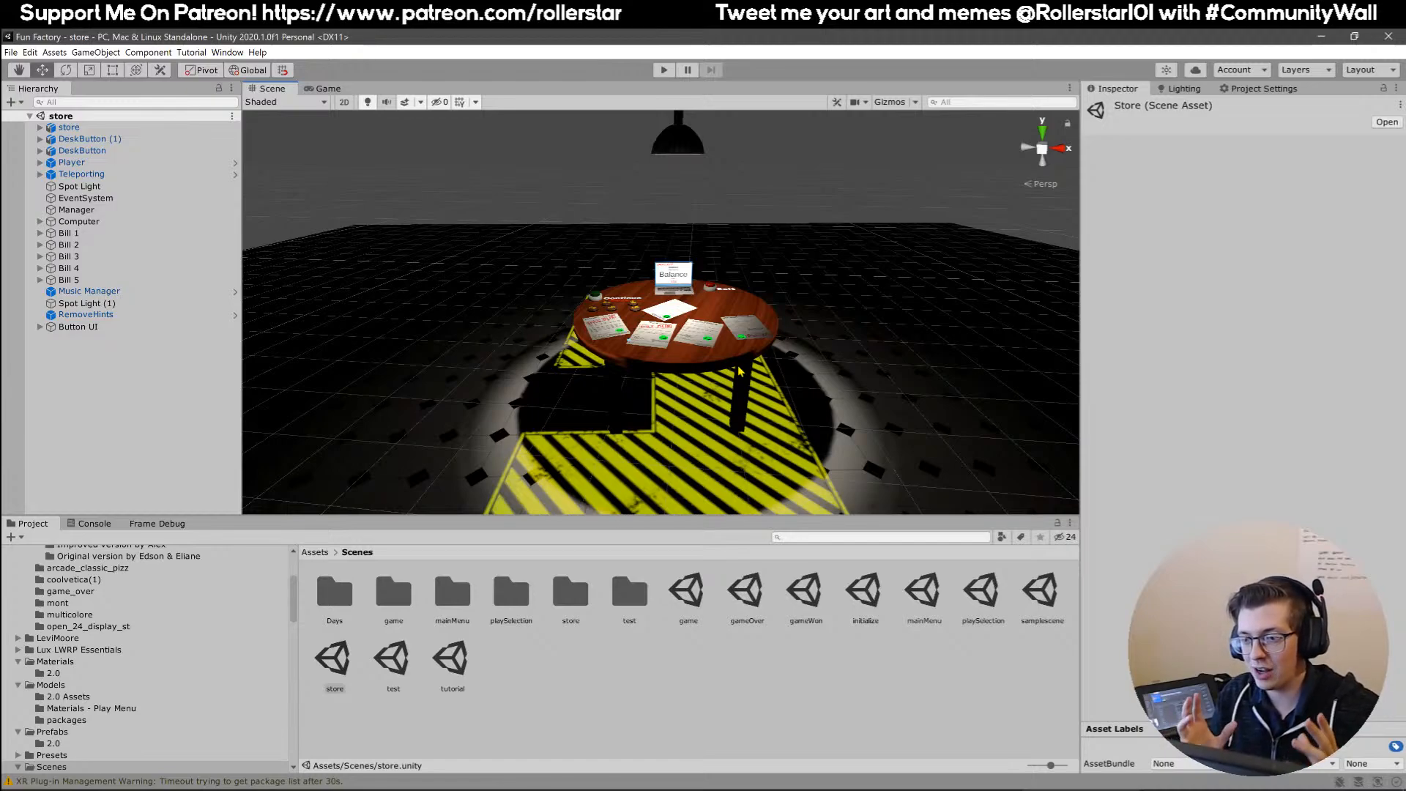
right_click_drag(771, 326, 633, 320)
key("w")
left_click(721, 375)
right_click_drag(566, 256, 578, 248)
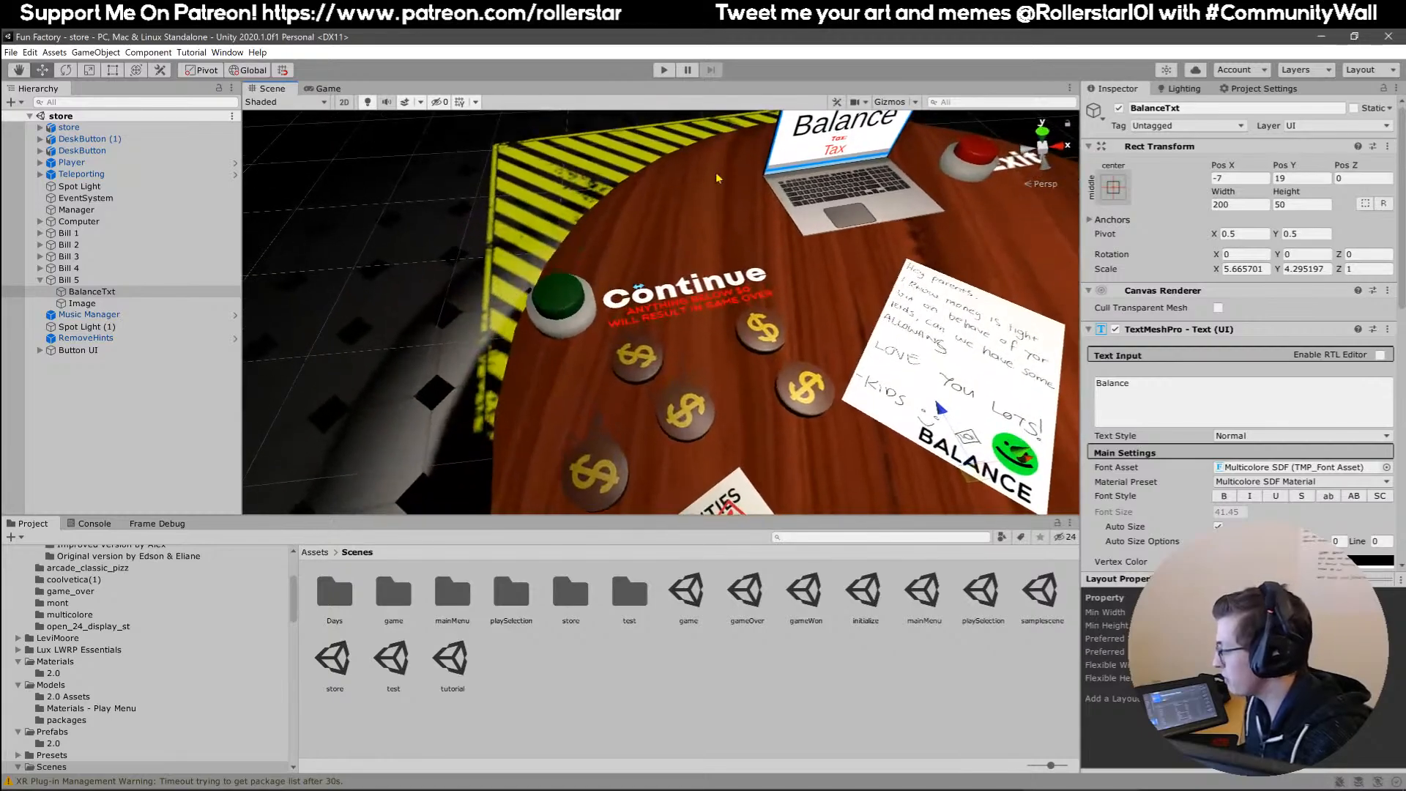
right_click_drag(633, 295, 729, 370)
key("XF86AudioNext")
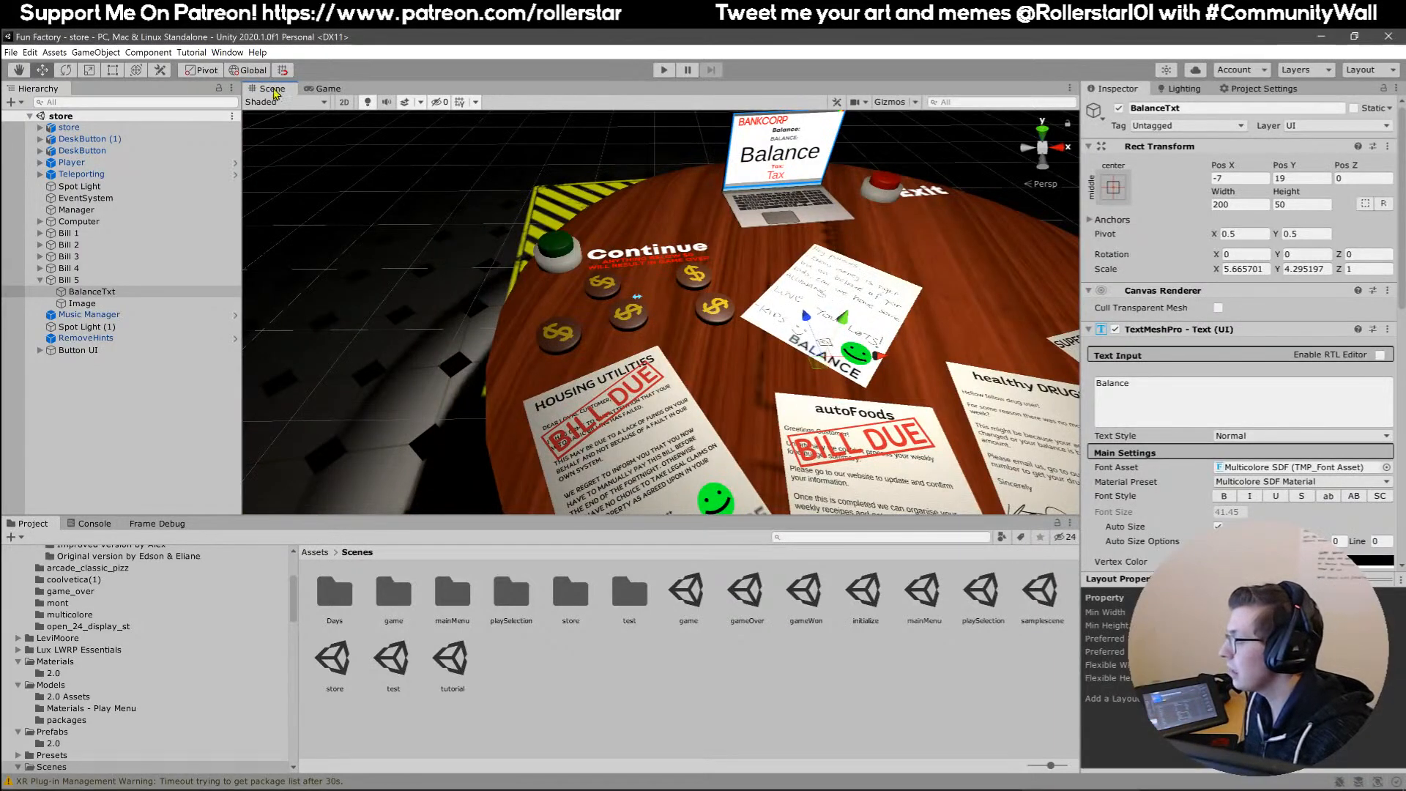
Undock the Scene view and maximize it to show the store table full screen.
left_click_drag(323, 89, 562, 285)
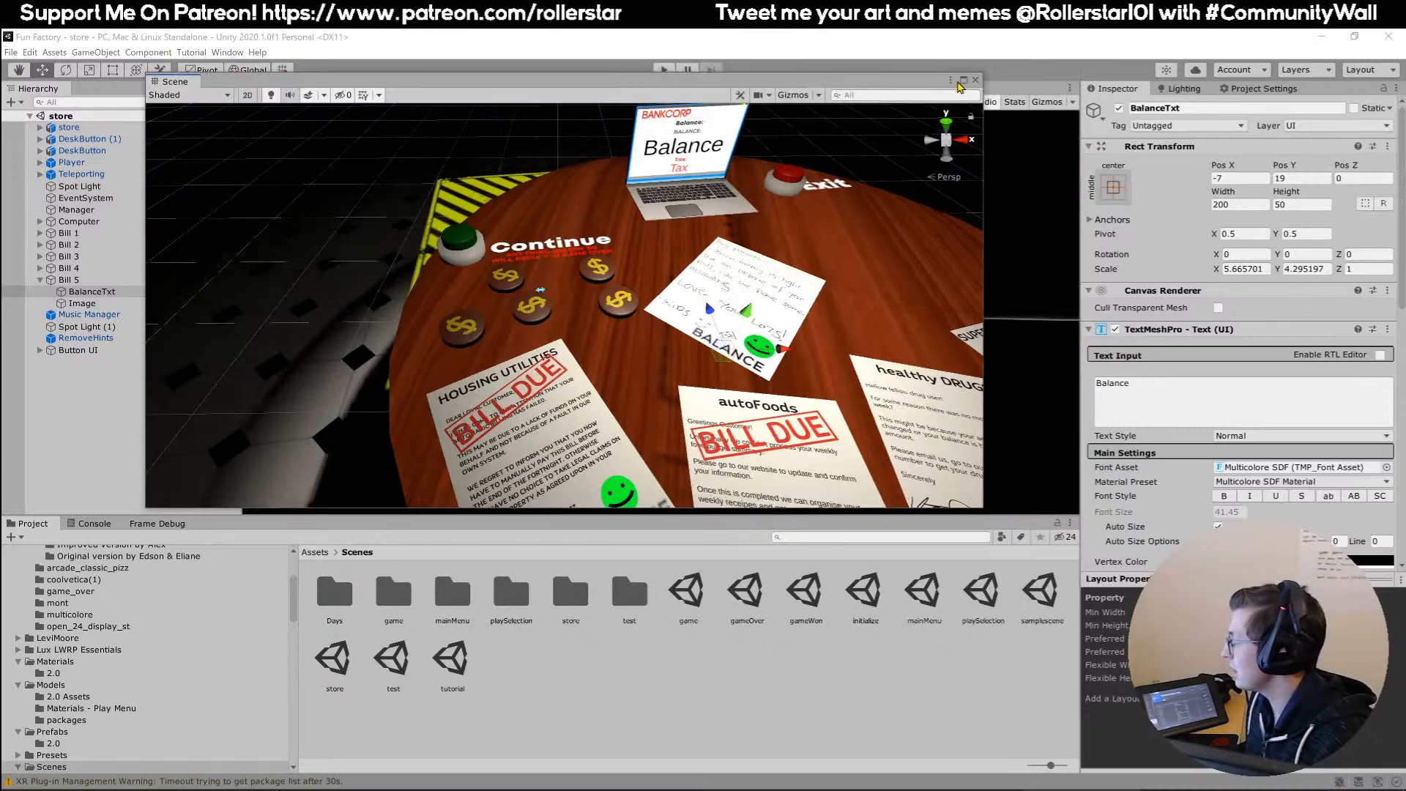
left_click(965, 81)
right_click_drag(684, 315, 687, 354)
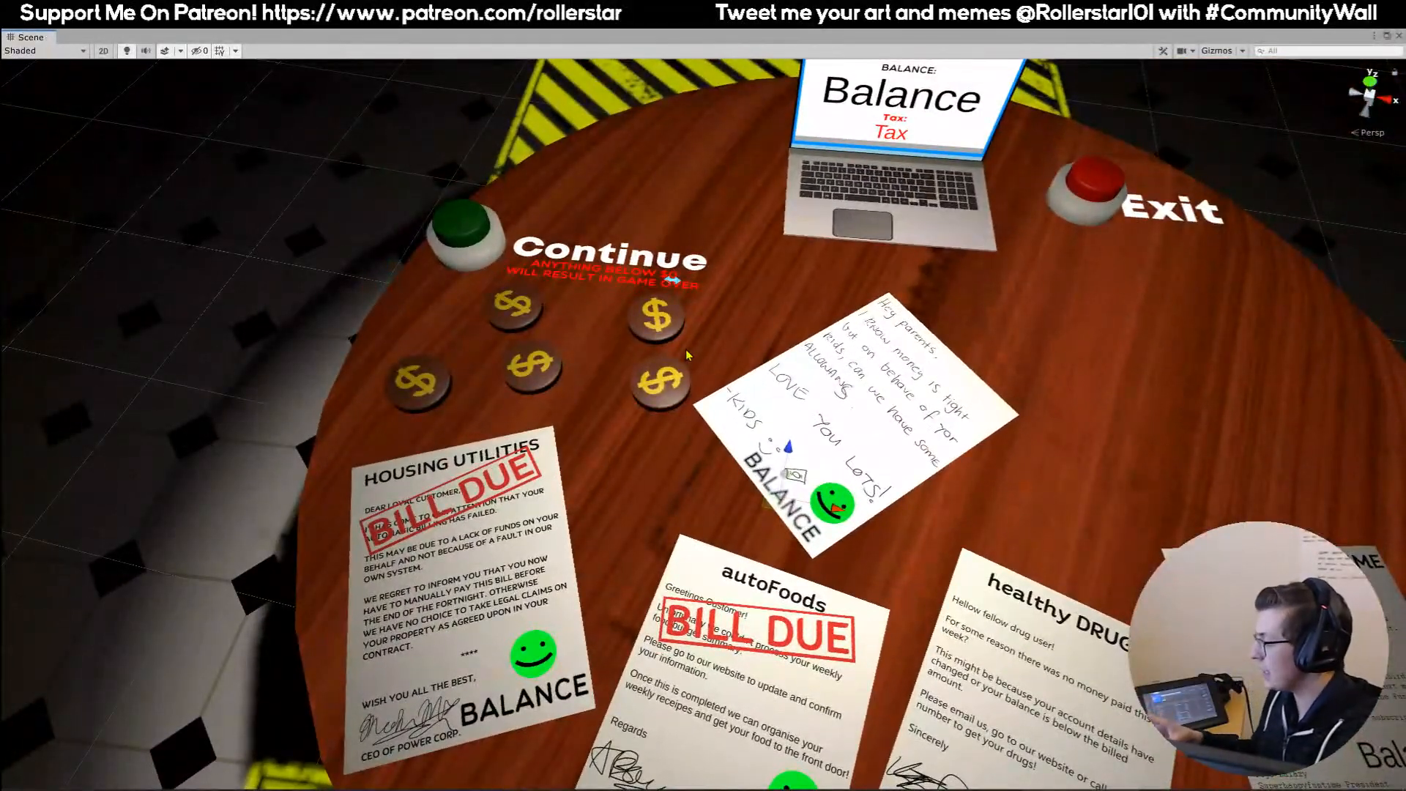
Examine the housing utilities, autoFoods, healthy DRUGS and SUPERHAPPYFUNTIME bills, the kids' letter and the BANKCORP laptop on the table.
right_click_drag(836, 476, 1073, 422)
middle_click_drag(1072, 422, 1067, 431)
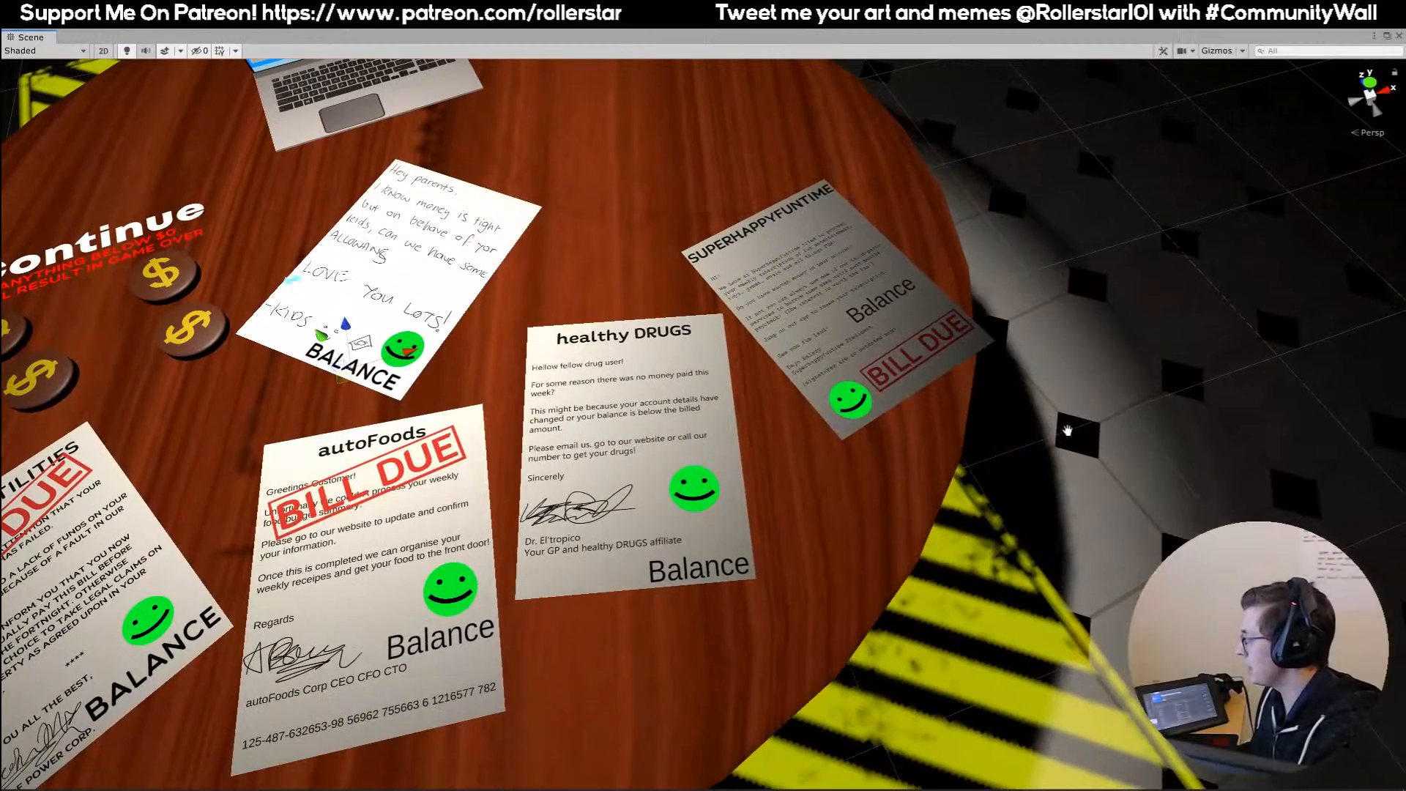
right_click_drag(527, 301, 766, 390)
right_click_drag(779, 318, 783, 303)
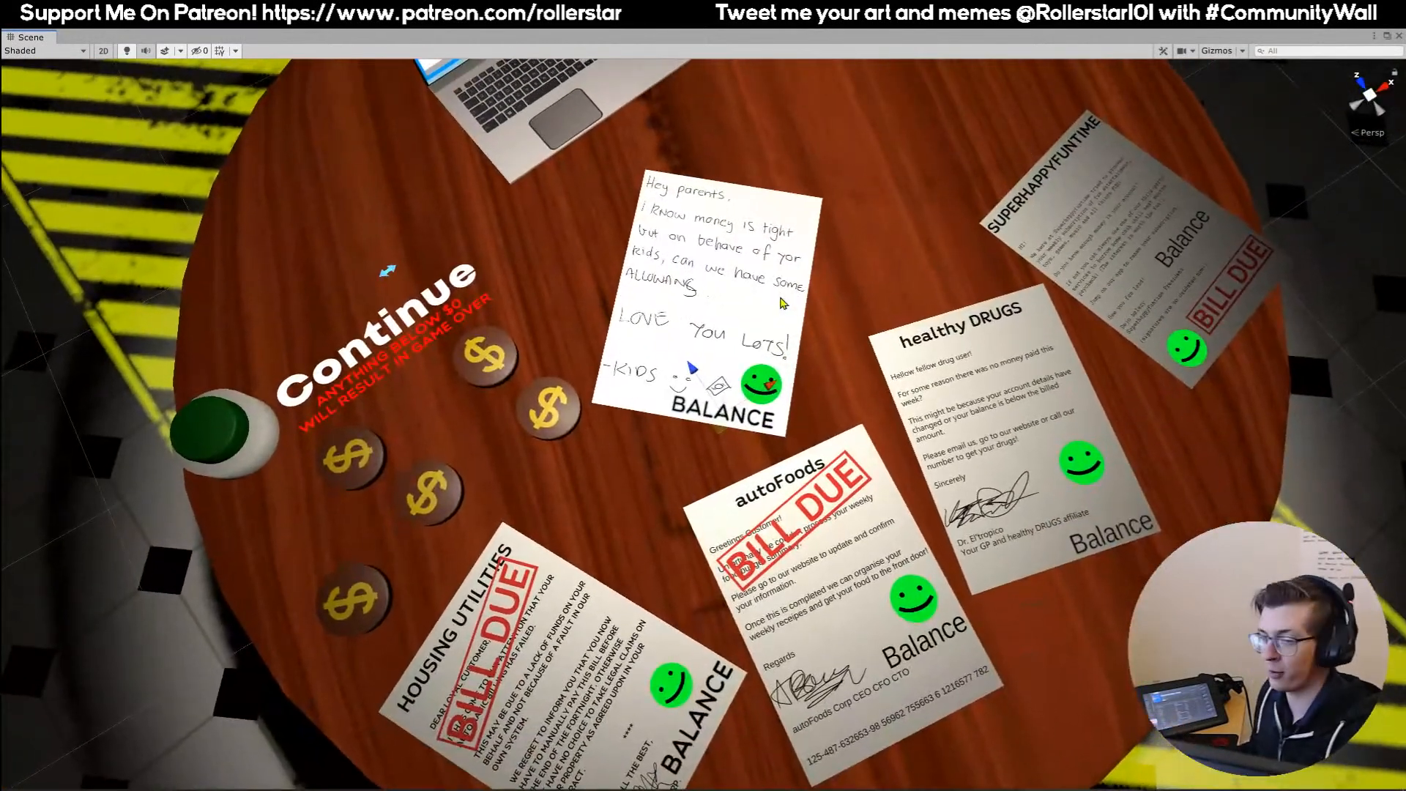
right_click_drag(799, 354, 649, 328)
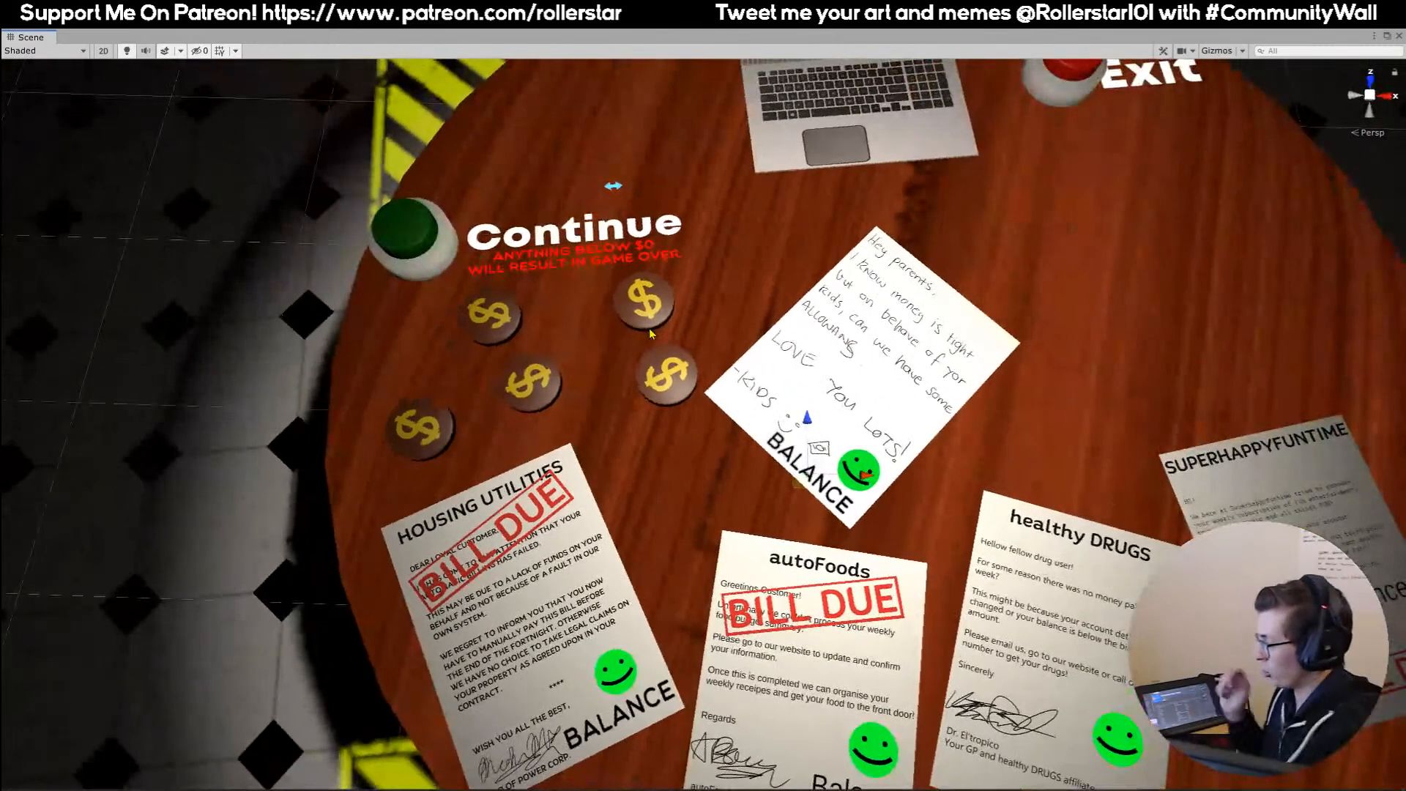
right_click_drag(639, 397, 776, 347)
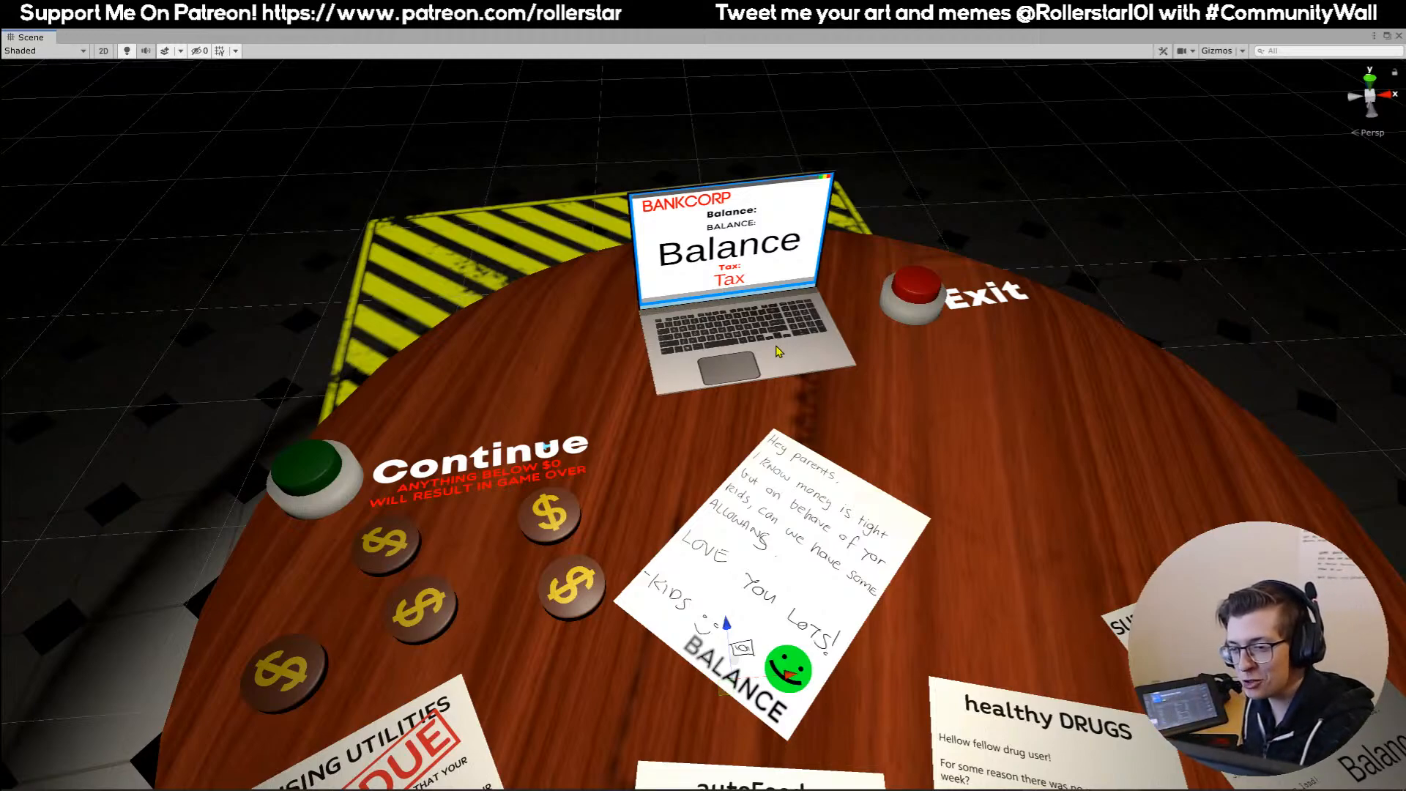
View the whole store table from above with its laptop, Continue and Exit buttons, tokens and bills.
mouse_move(842, 434)
right_mouse_down()
mouse_move(835, 414)
mouse_move(842, 454)
right_mouse_up()
key("s")
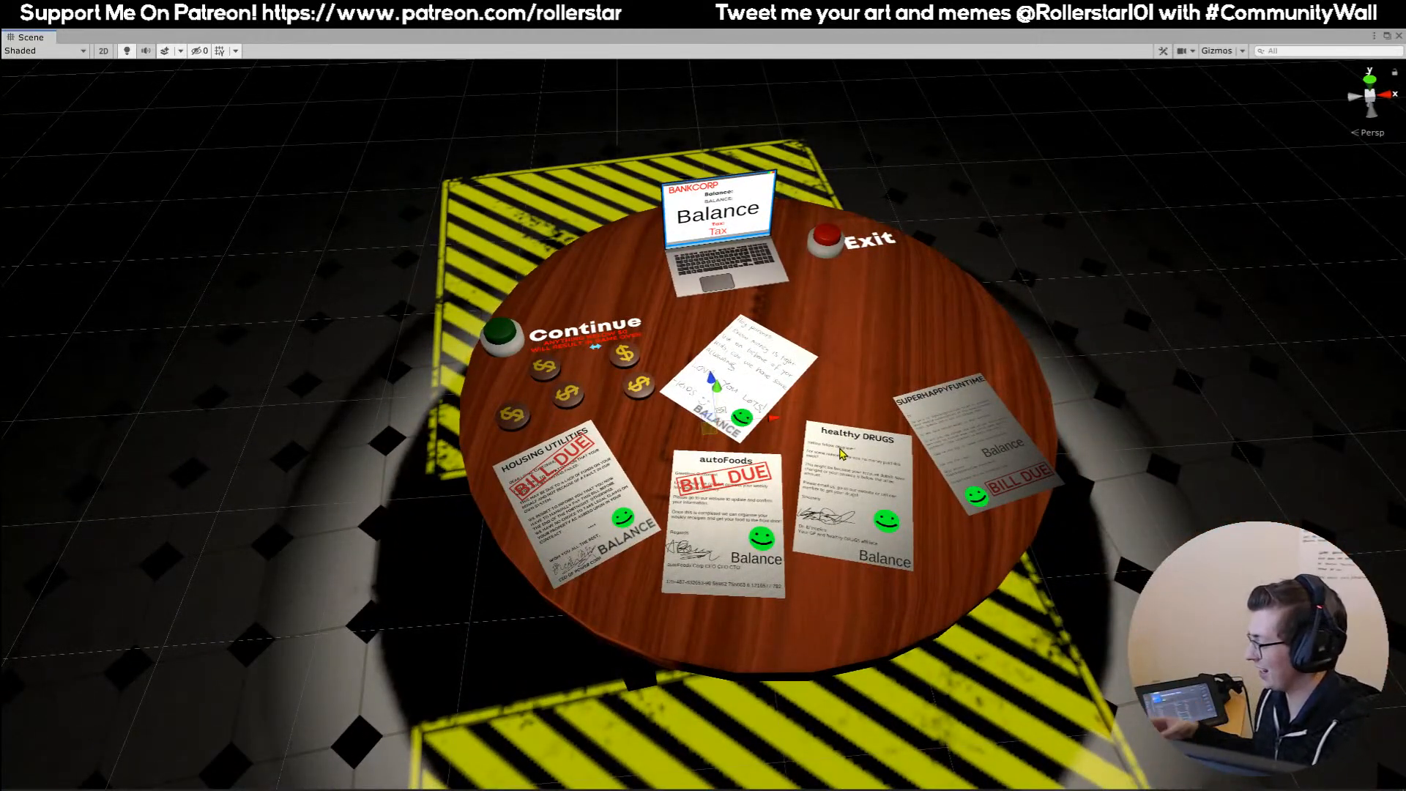
key("e")
right_click_drag(796, 490, 804, 554)
key("w")
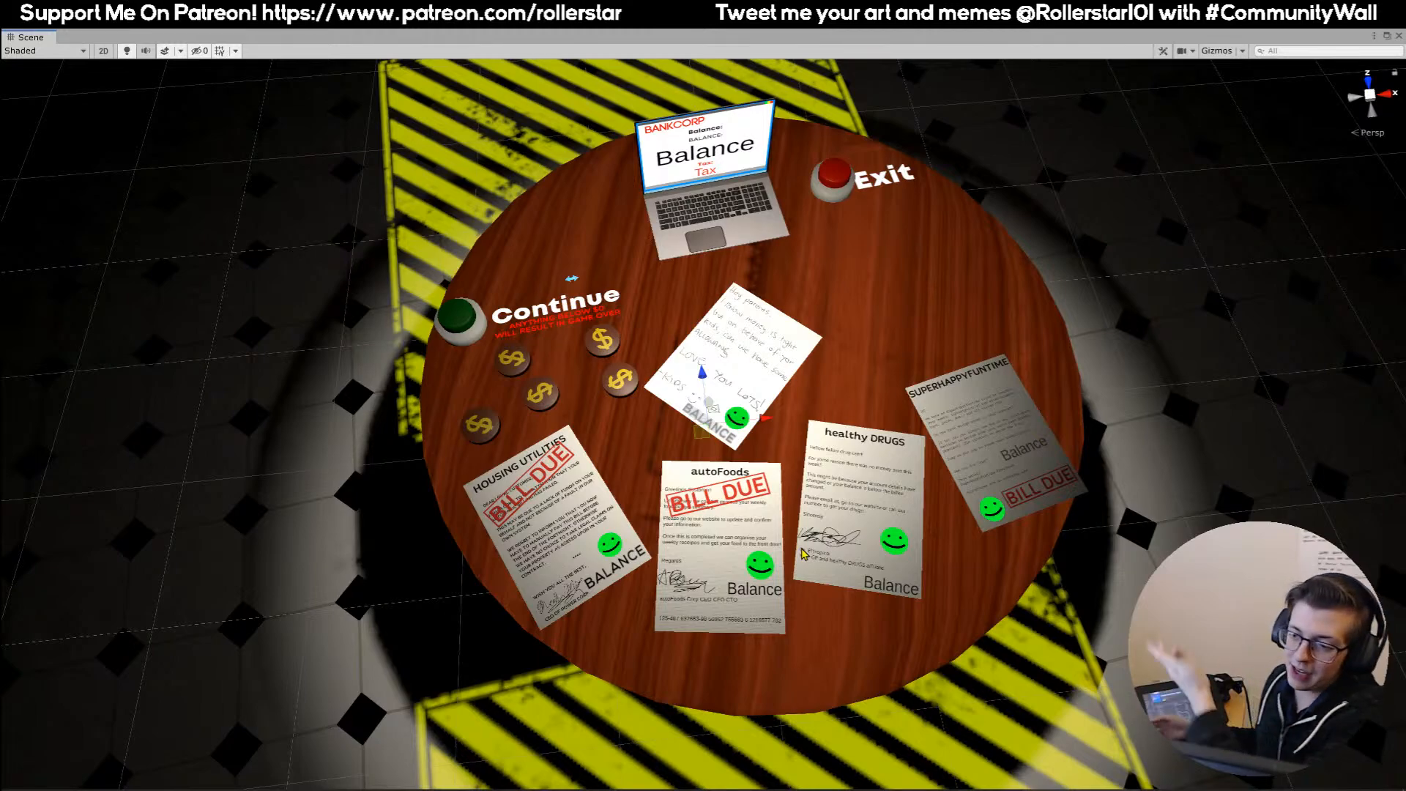
right_click_drag(641, 407, 541, 85)
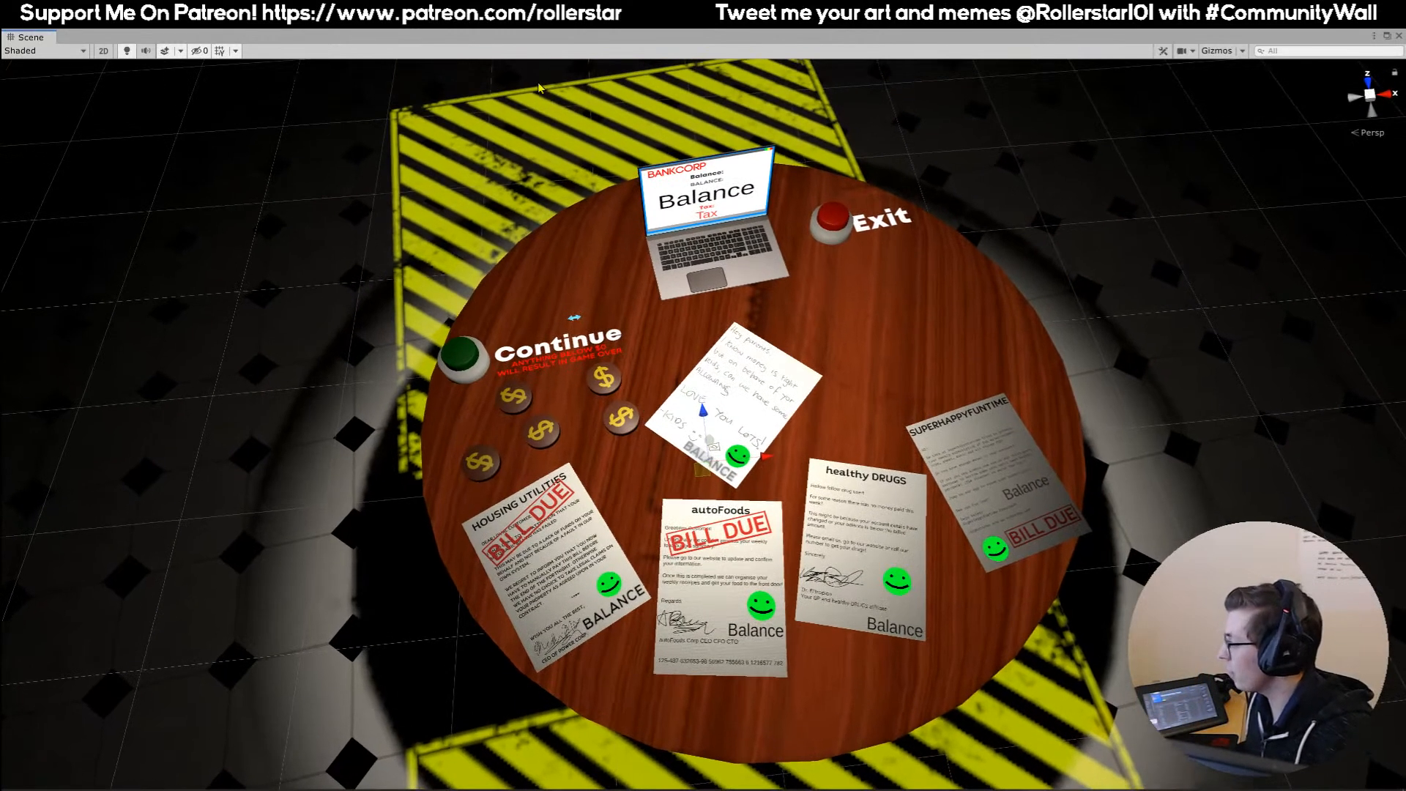
Return the maximized Scene view to its docked place beside the Game view, framing the whole store table.
left_click_drag(491, 40, 871, 221)
left_click_drag(514, 222, 265, 92)
right_click_drag(645, 235, 672, 284)
key("s")
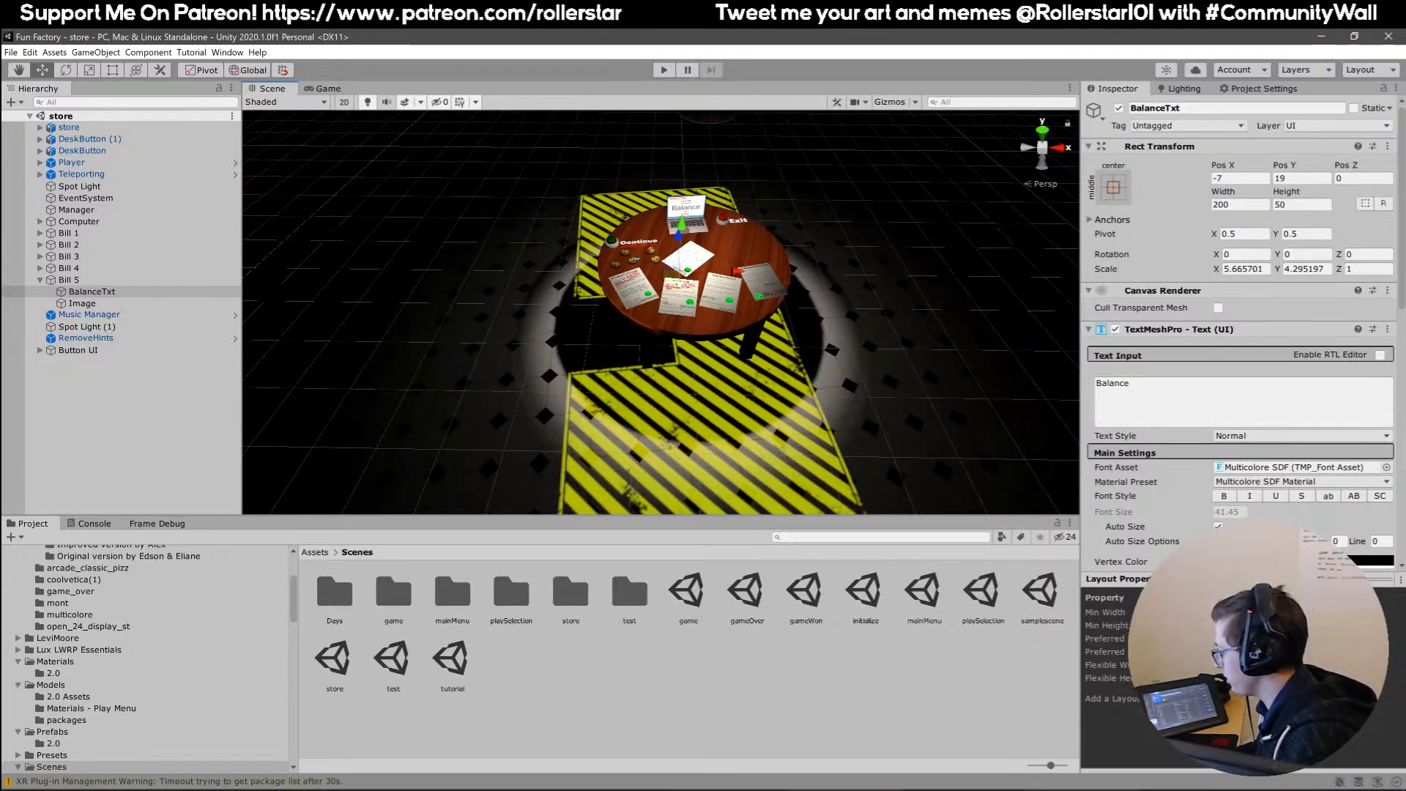
left_click(844, 790)
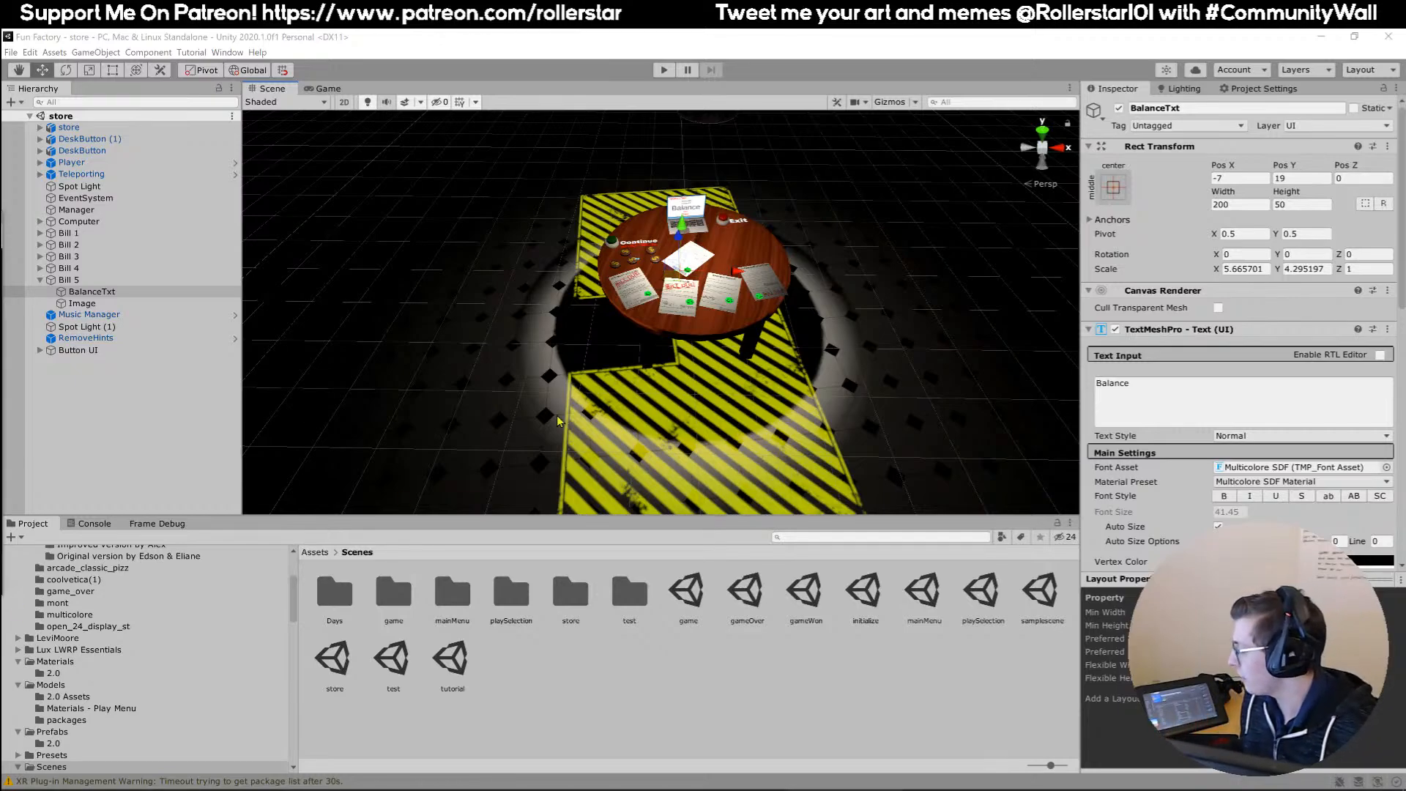
right_click_drag(534, 380, 534, 360)
left_click(692, 790)
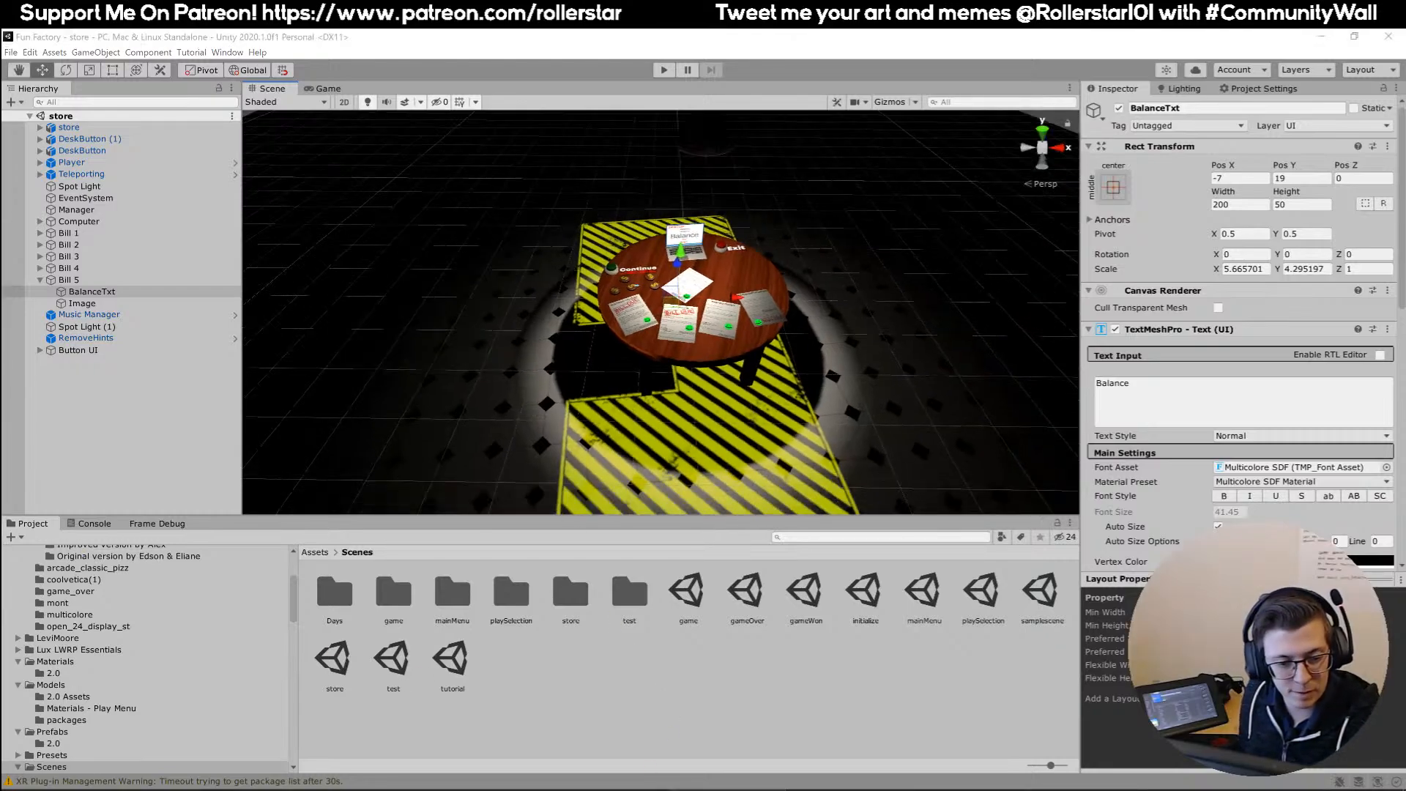